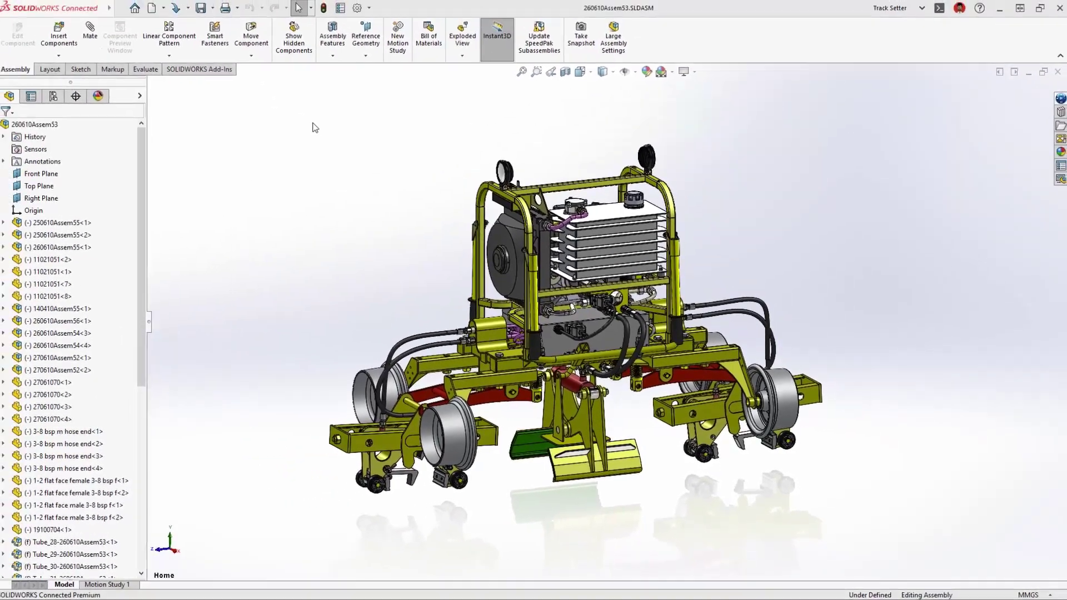
# Step: Zoom into a boxed area around the hose guard in the machine assembly
pyautogui.press('z')
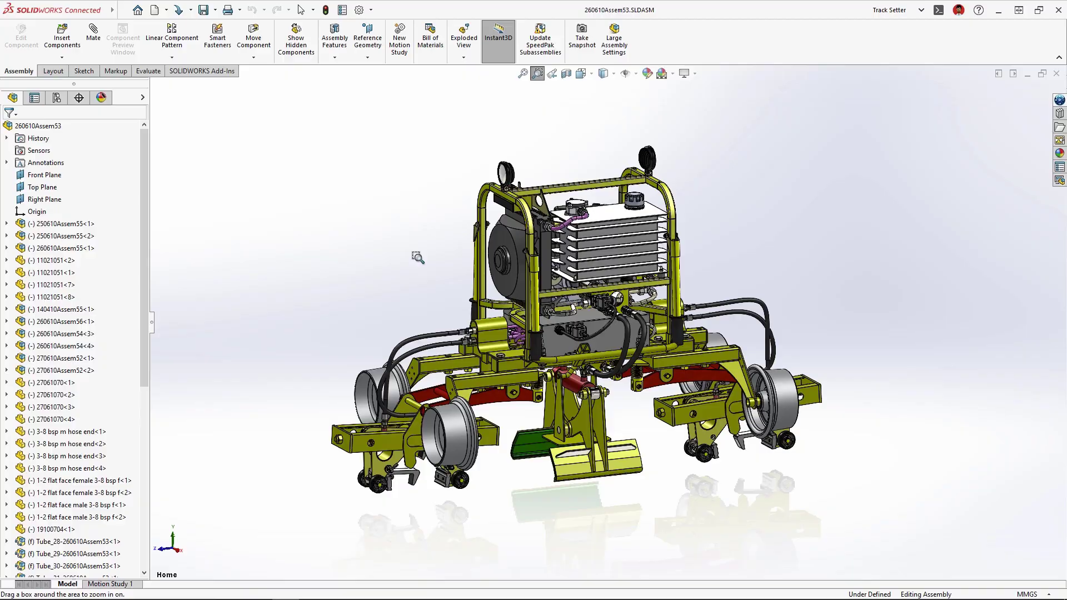
pyautogui.moveTo(416, 255)
pyautogui.mouseDown()
pyautogui.moveTo(481, 334)
pyautogui.moveTo(501, 338)
pyautogui.mouseUp()
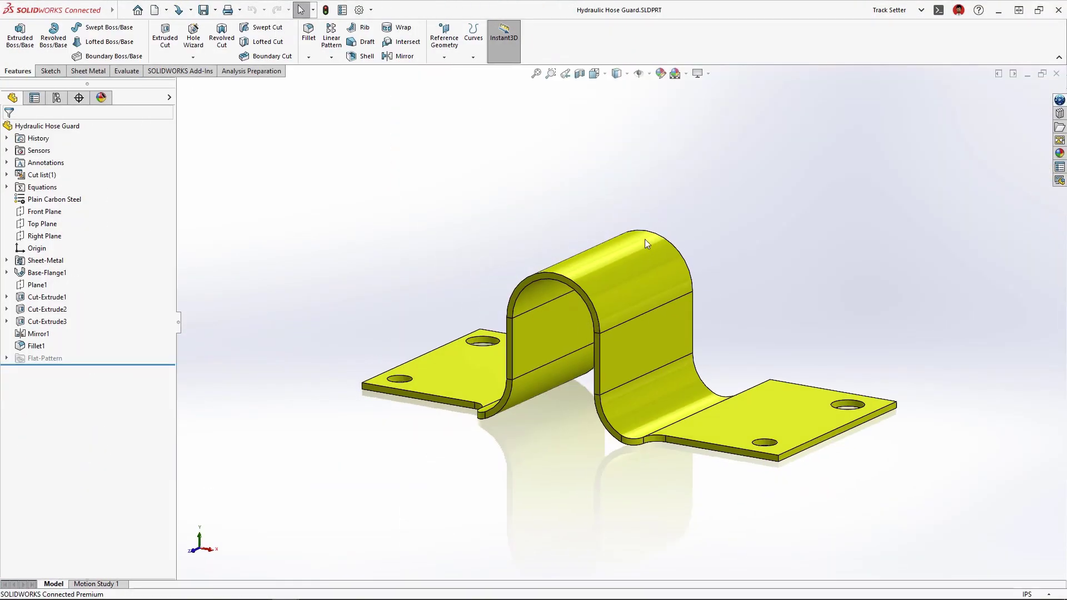
# Step: Extend the hose guard's Base-Flange1 Direction 2 depth to 3.00 in
pyautogui.click(667, 250)
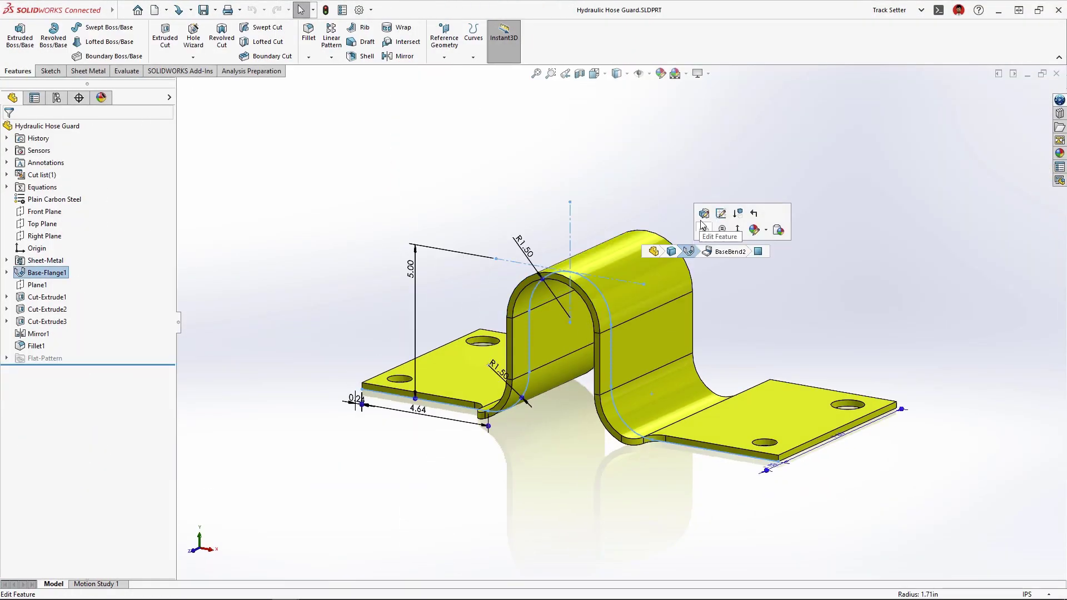
pyautogui.click(703, 216)
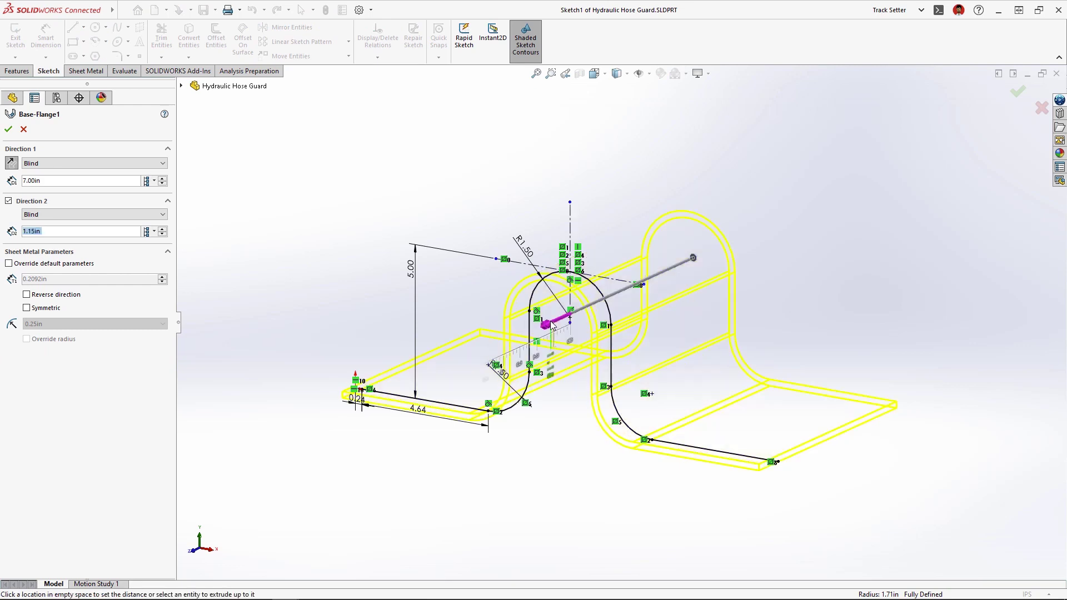
pyautogui.moveTo(549, 326); pyautogui.dragTo(530, 342)
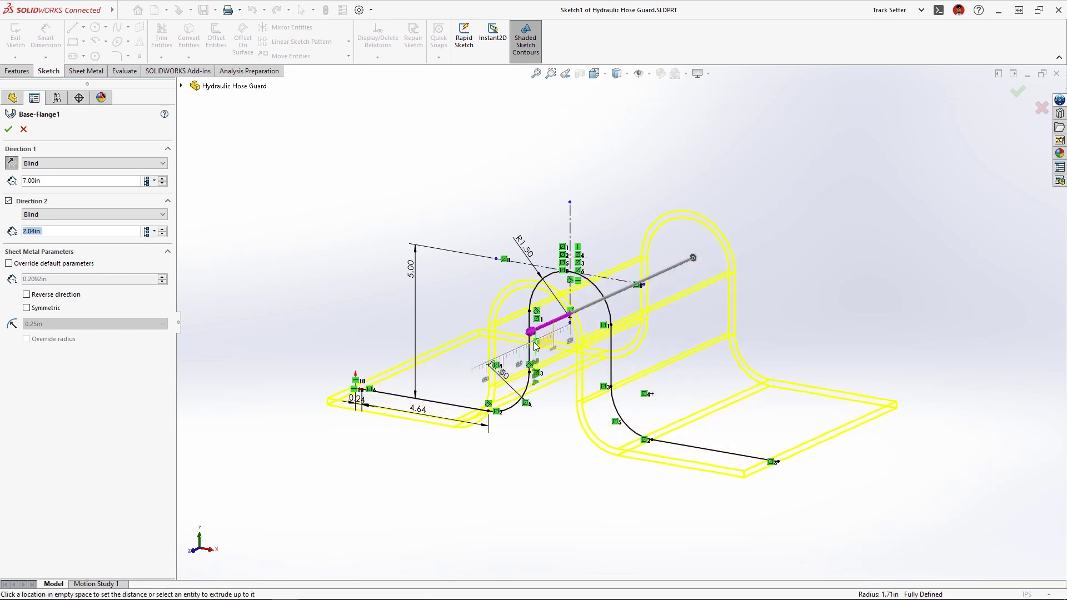
pyautogui.moveTo(531, 349); pyautogui.dragTo(521, 357)
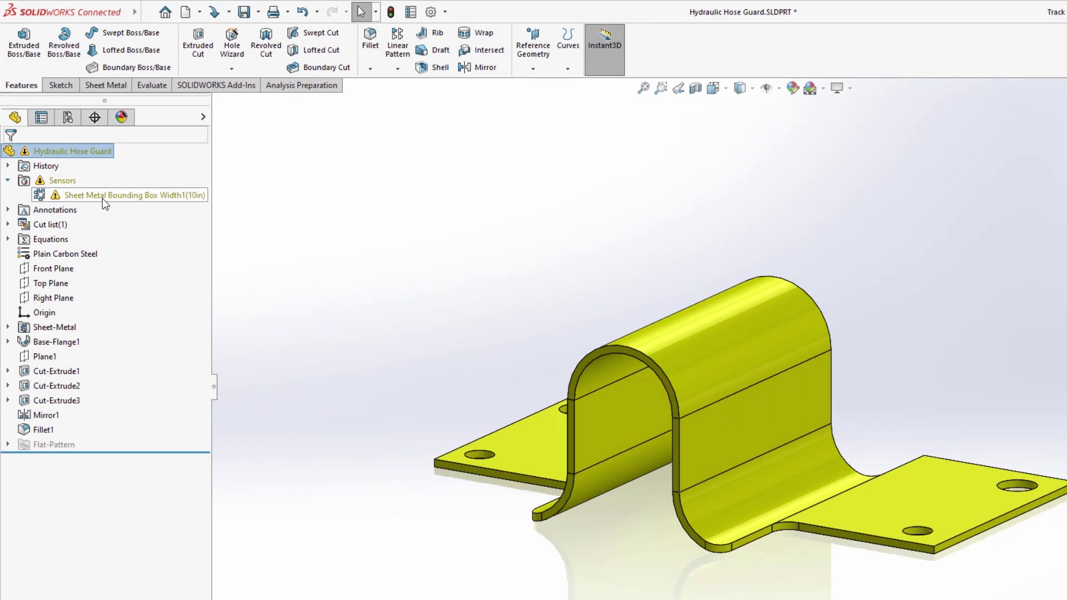
pyautogui.rightClick(102, 196)
pyautogui.click(169, 224)
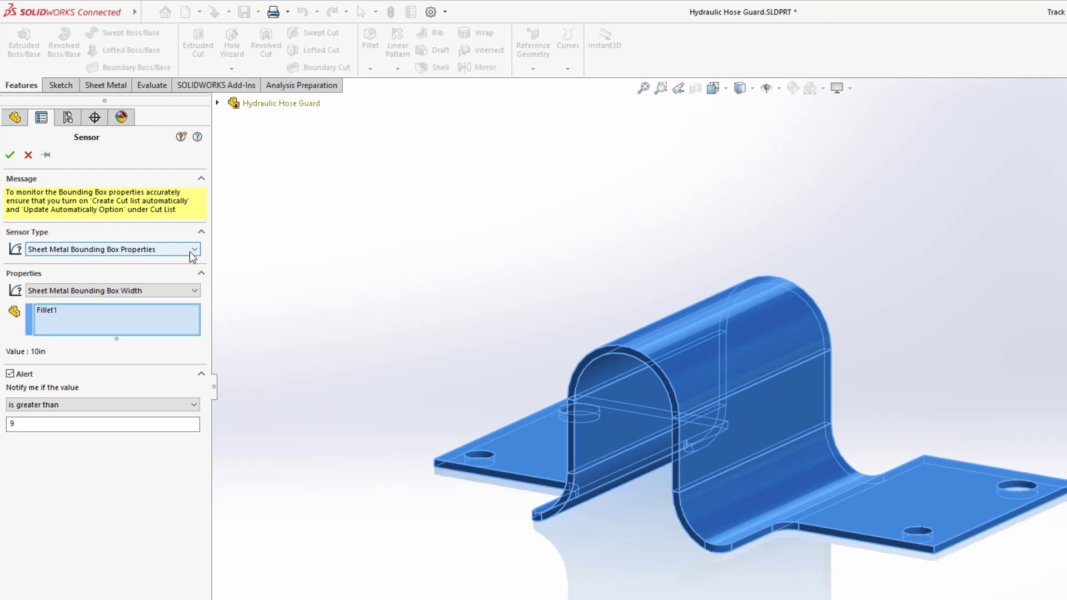
pyautogui.click(194, 291)
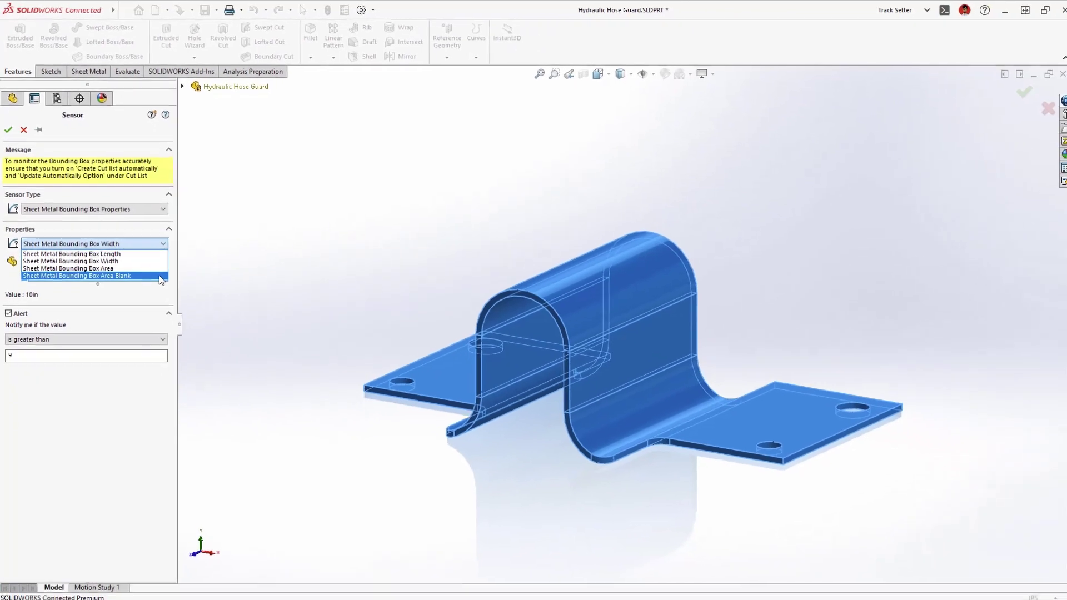
pyautogui.click(130, 242)
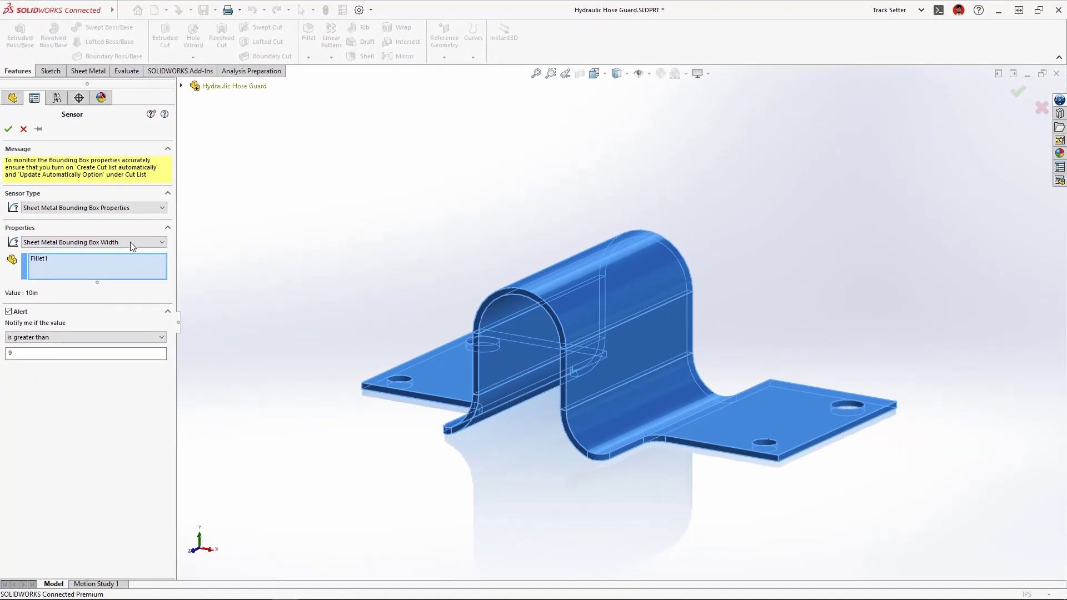
# Step: Accept the sensor settings and shorten Base-Flange1's Direction 2 depth to 2.00 in
pyautogui.click(23, 130)
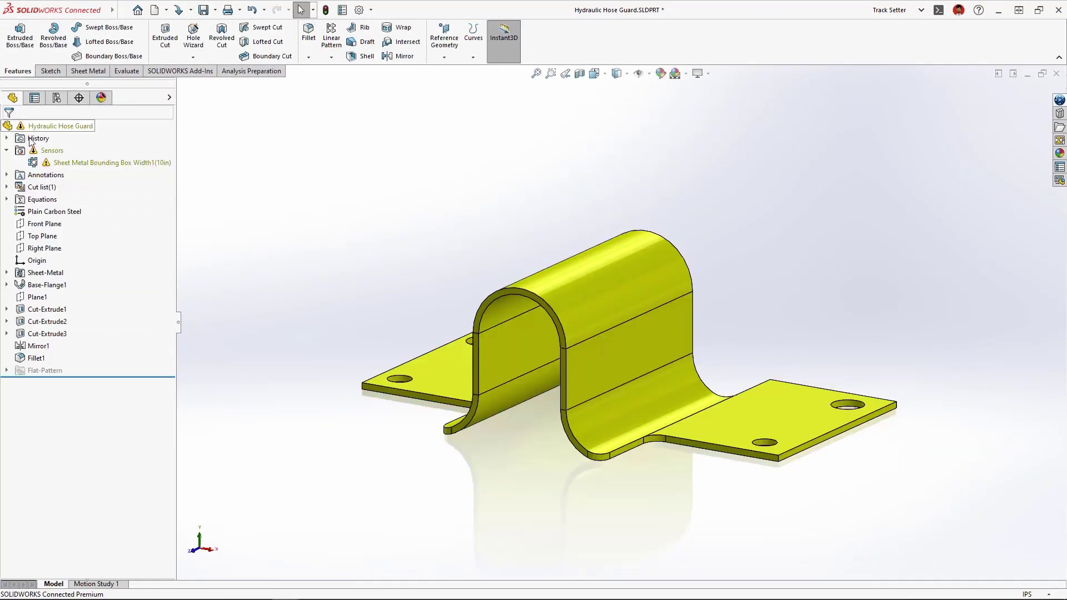
pyautogui.click(617, 286)
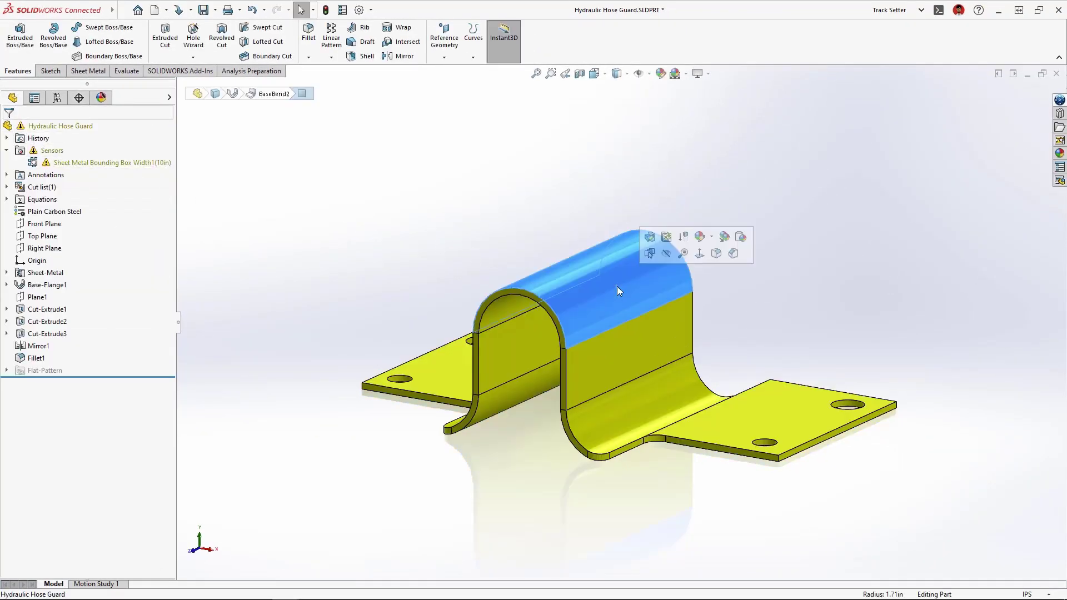
pyautogui.click(666, 279)
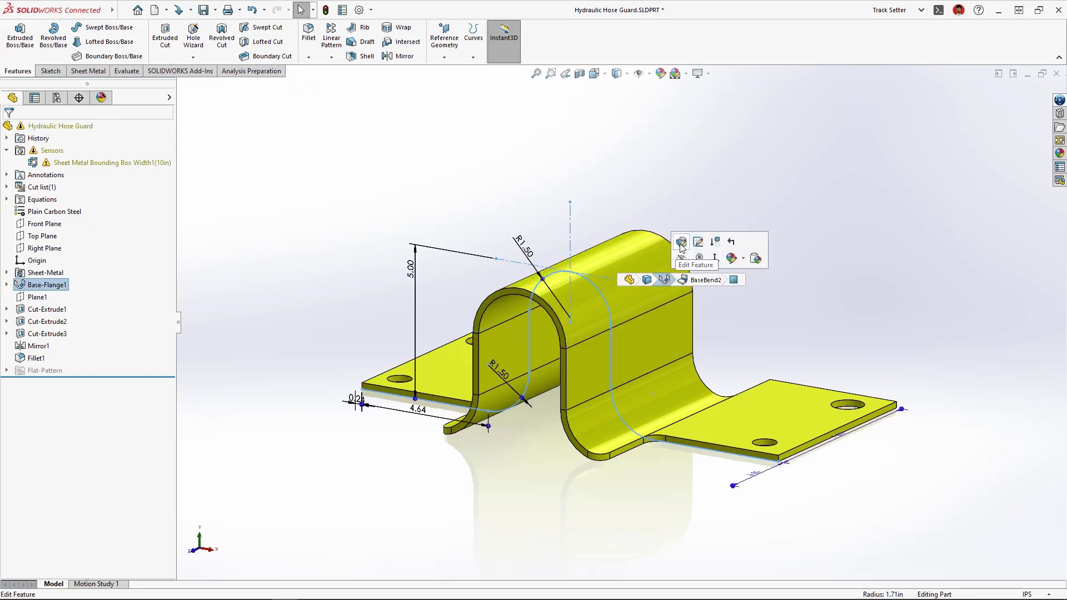
pyautogui.click(668, 278)
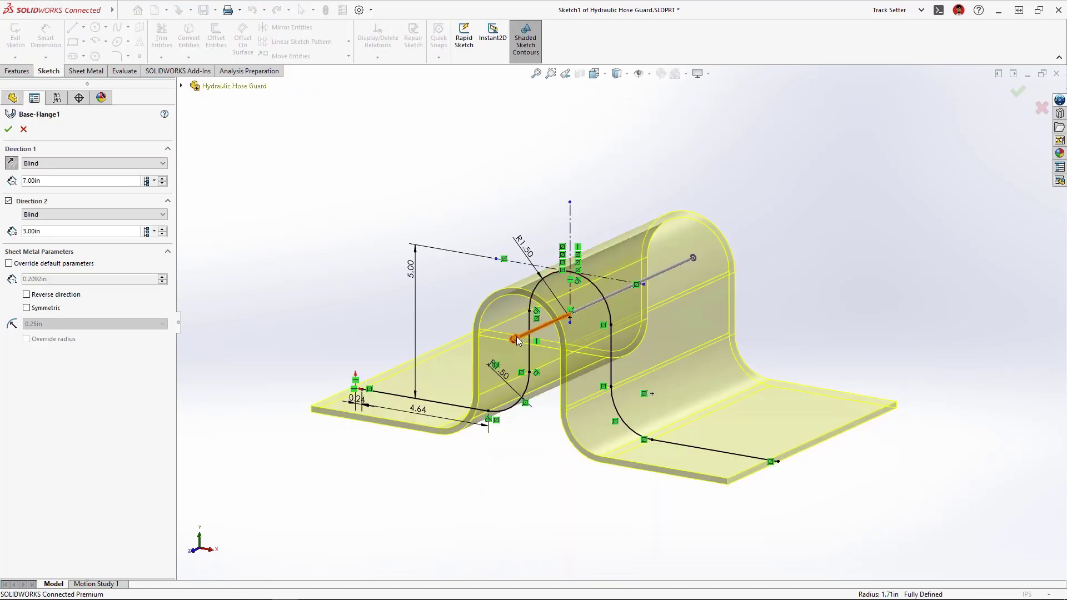
pyautogui.moveTo(534, 330); pyautogui.dragTo(532, 351)
pyautogui.press('Return')
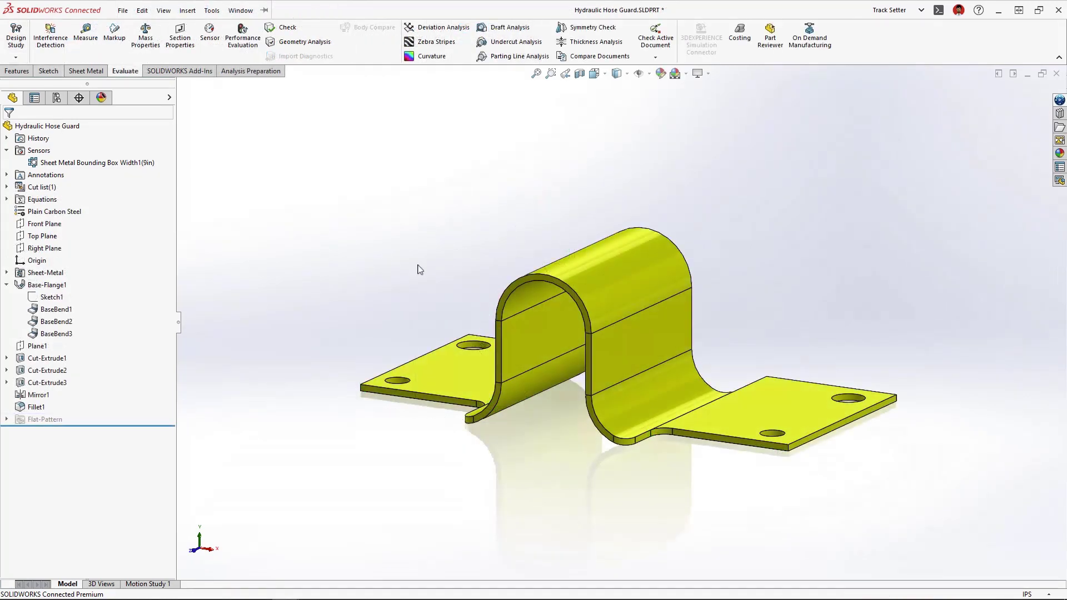
# Step: Measure the lower bend (1.29 in radius) and inner top bend (1.5 in radius), then close Measure
pyautogui.click(85, 34)
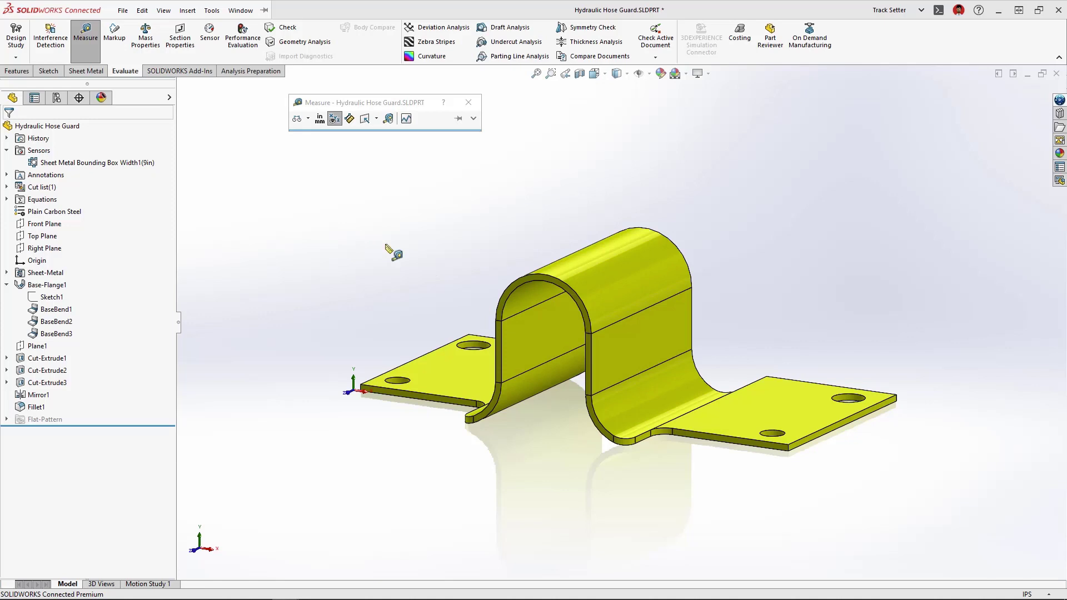
pyautogui.click(668, 382)
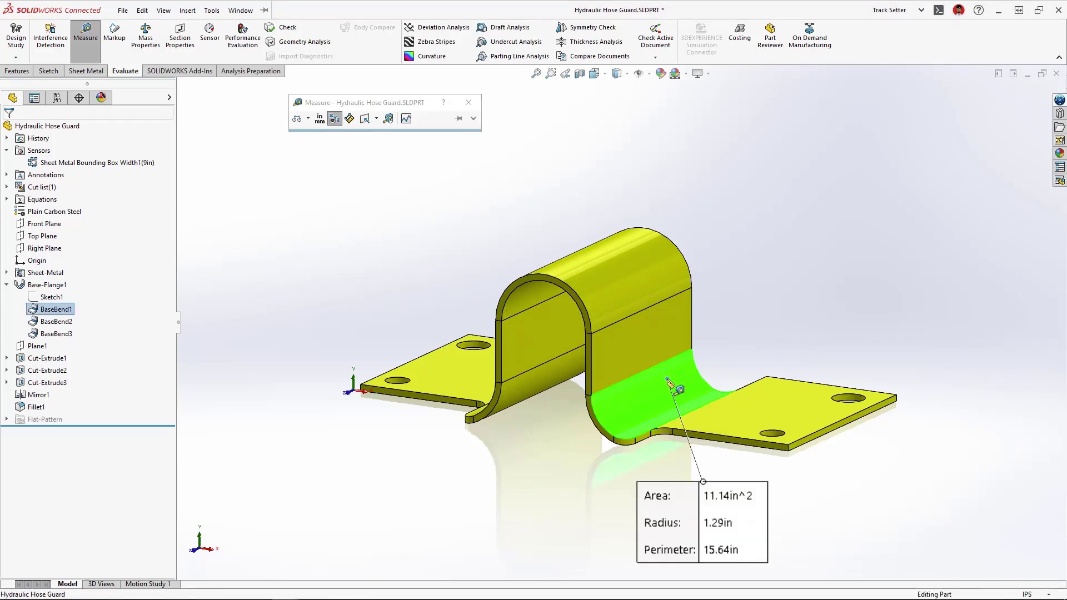
pyautogui.click(530, 296)
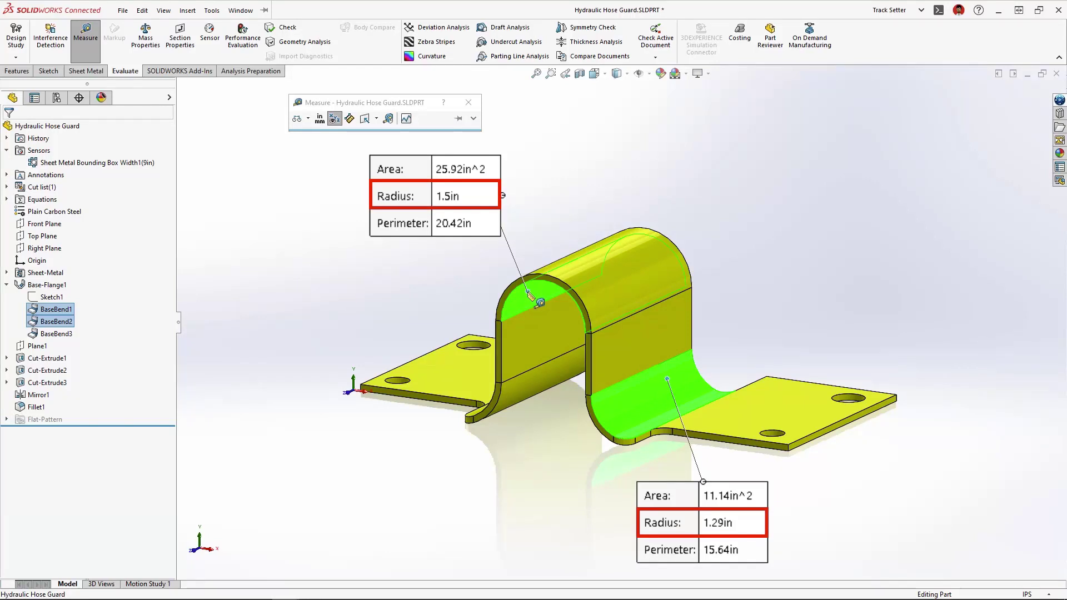
pyautogui.press('Escape')
pyautogui.click(528, 292)
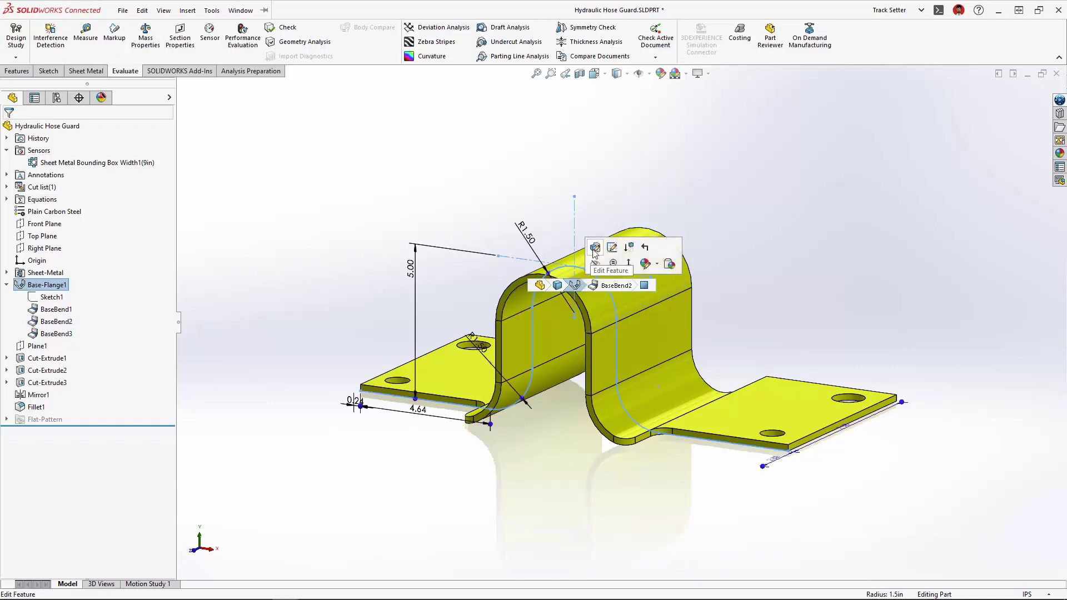
# Step: Make Base-Flange1 extend symmetrically, then measure both inner bends at 1.4 in radius
pyautogui.click(596, 247)
pyautogui.click(27, 309)
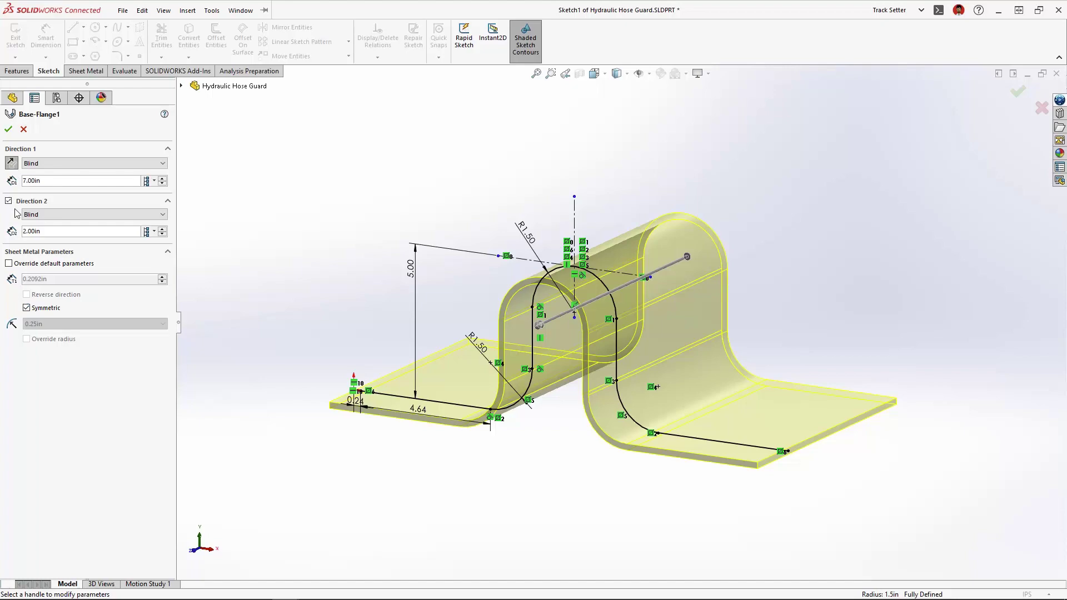
pyautogui.click(85, 33)
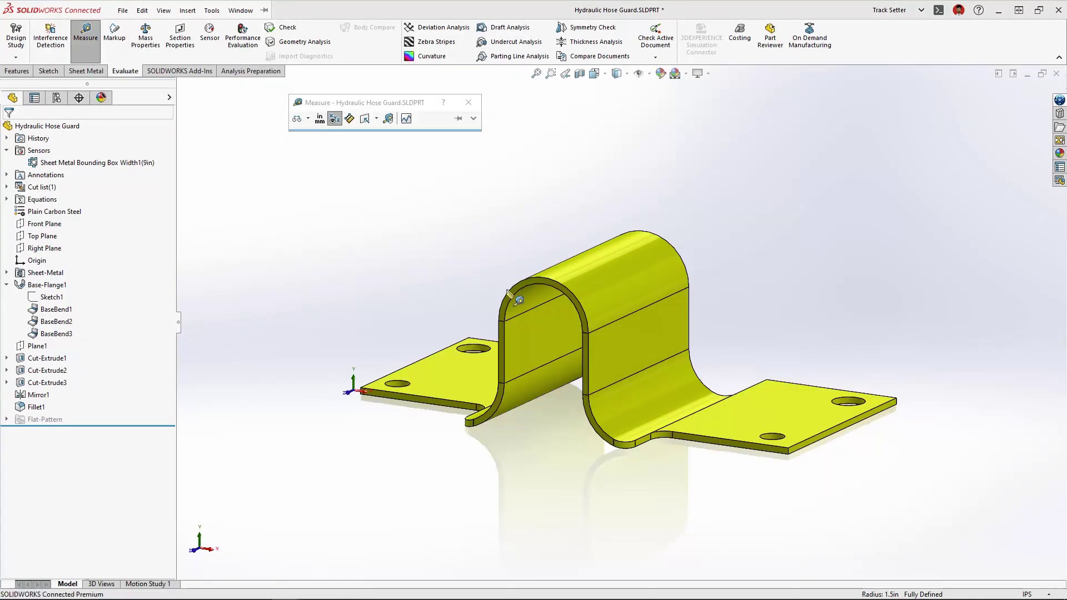
pyautogui.click(676, 380)
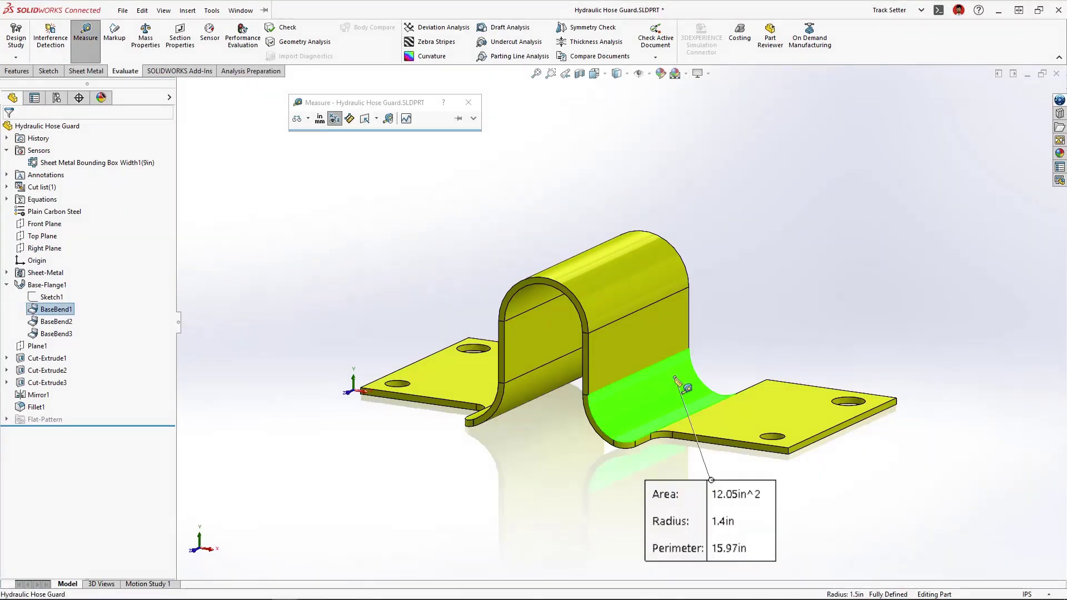
pyautogui.click(536, 298)
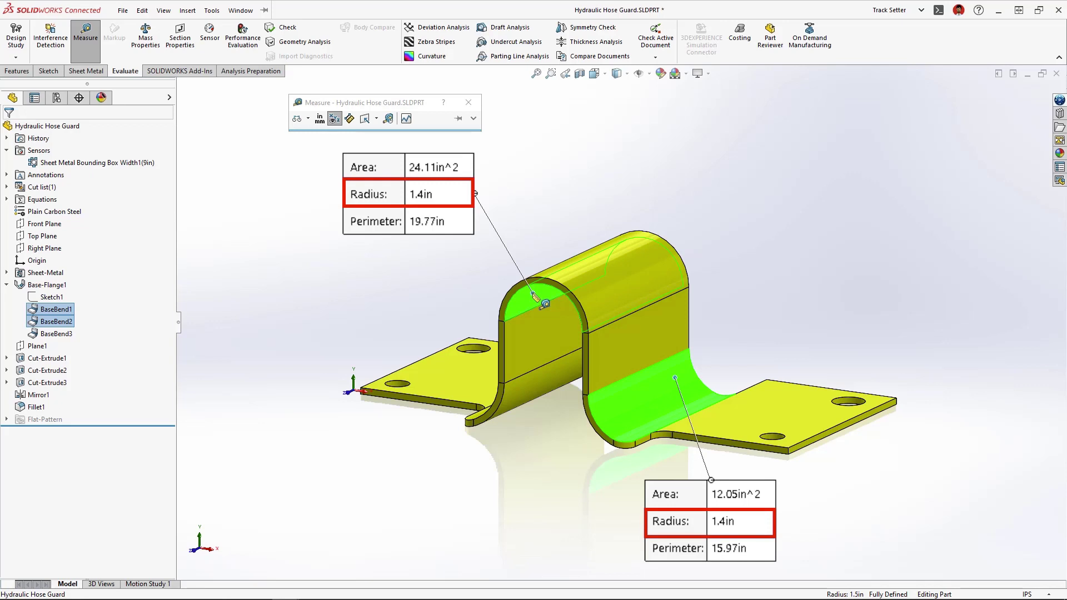
pyautogui.press('Escape')
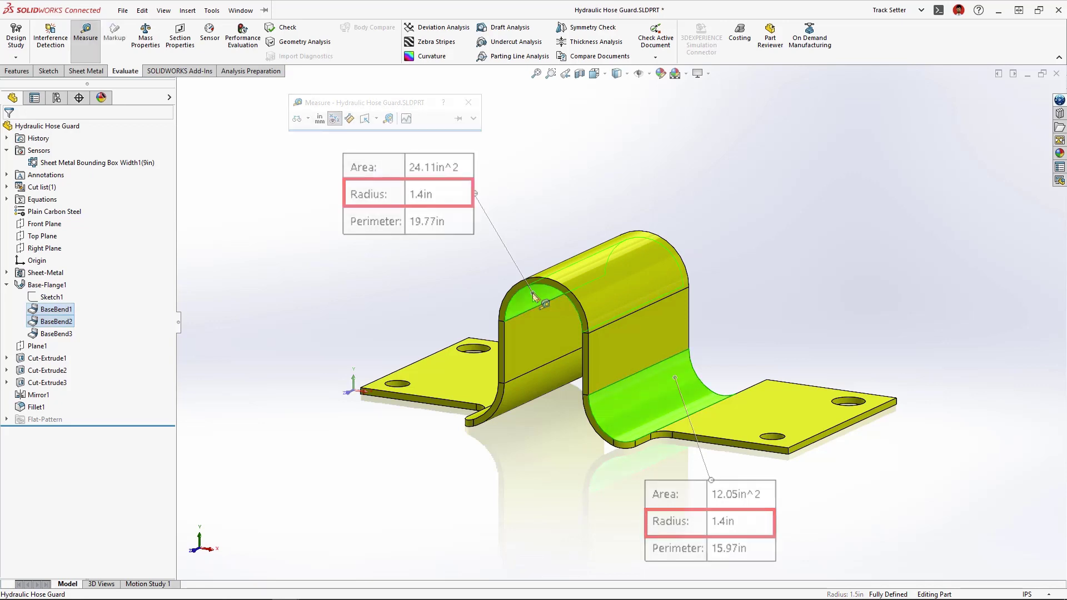
pyautogui.click(534, 291)
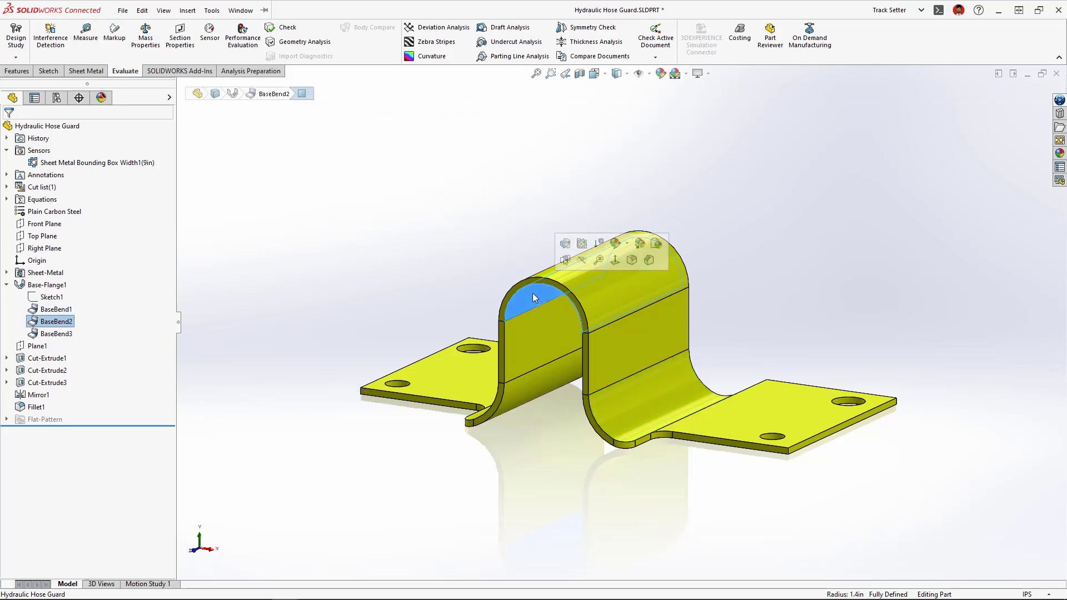
# Step: Open the hose guard drawing and place the cut-list properties note beside the flat-pattern view
pyautogui.click(565, 261)
pyautogui.rightClick(582, 246)
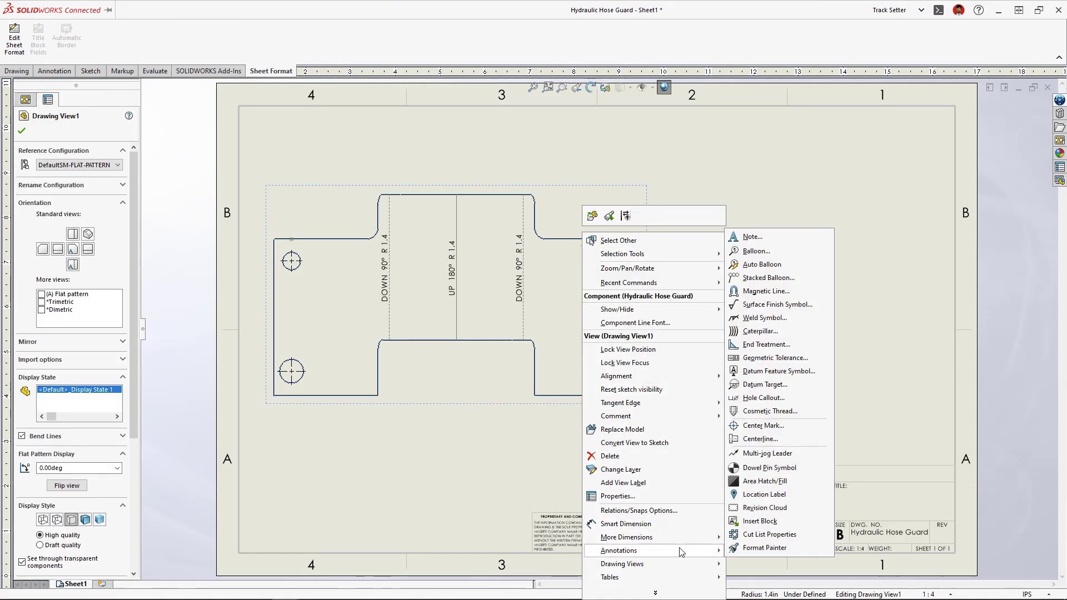
pyautogui.click(769, 534)
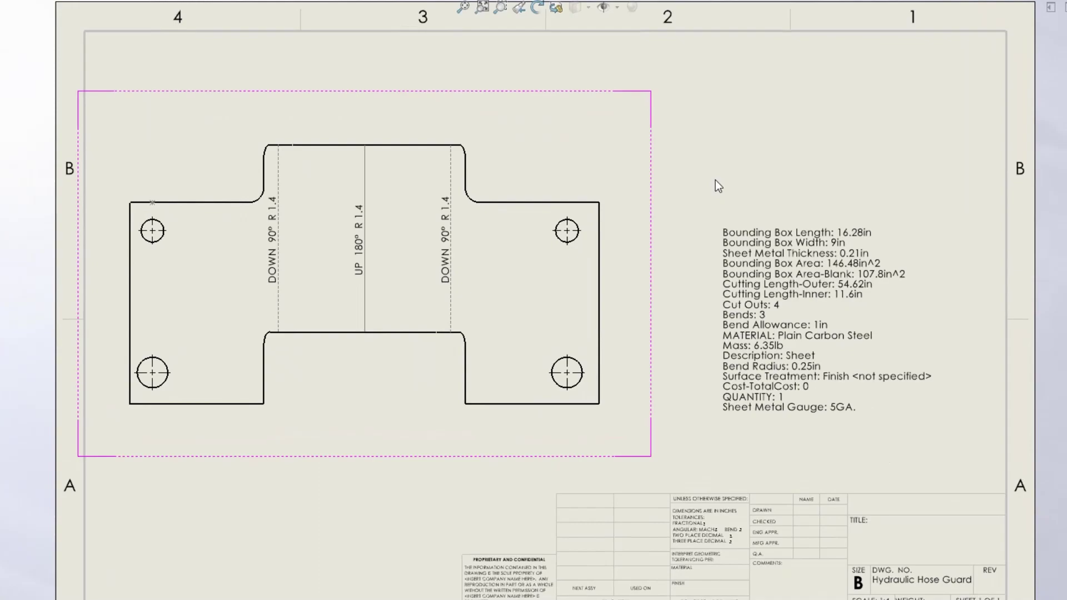
pyautogui.click(708, 143)
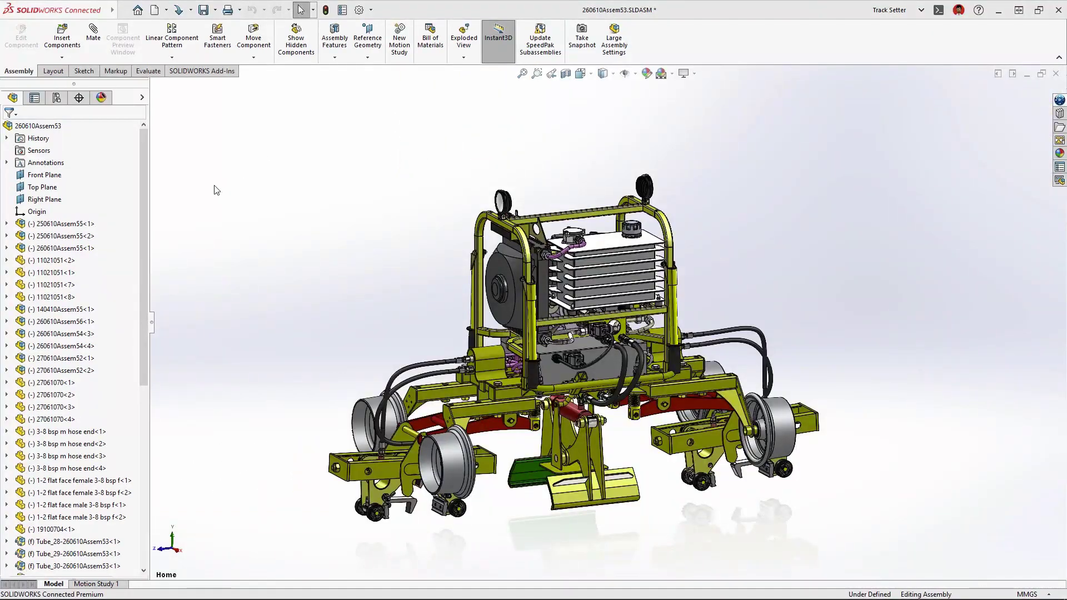
pyautogui.moveTo(144, 224); pyautogui.dragTo(146, 297)
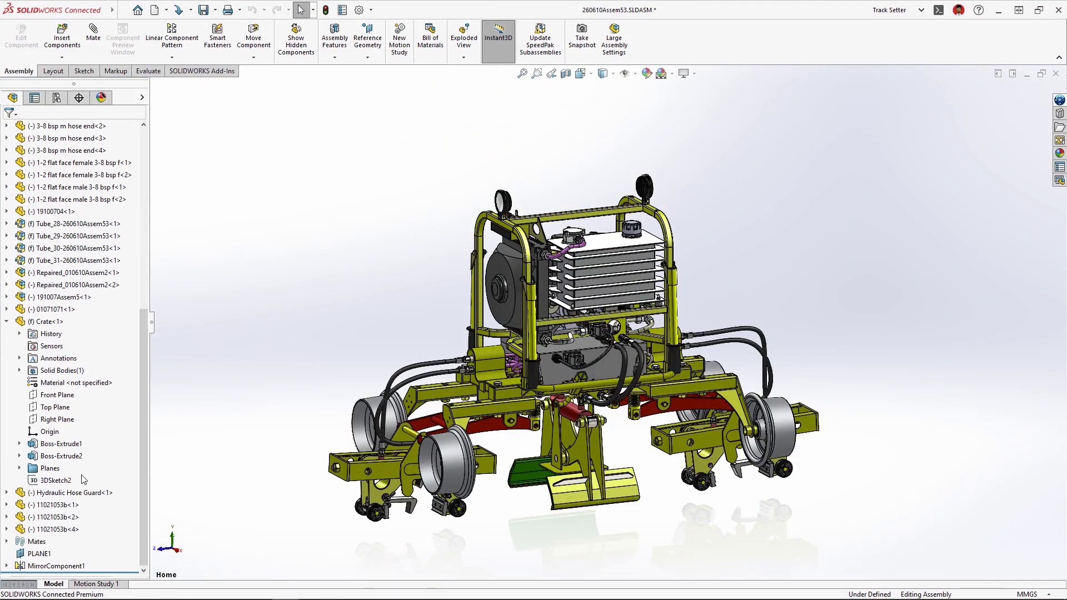
# Step: Edit the Crate part in place and add primary tube members along its 3D sketch lines
pyautogui.click(56, 480)
pyautogui.click(49, 320)
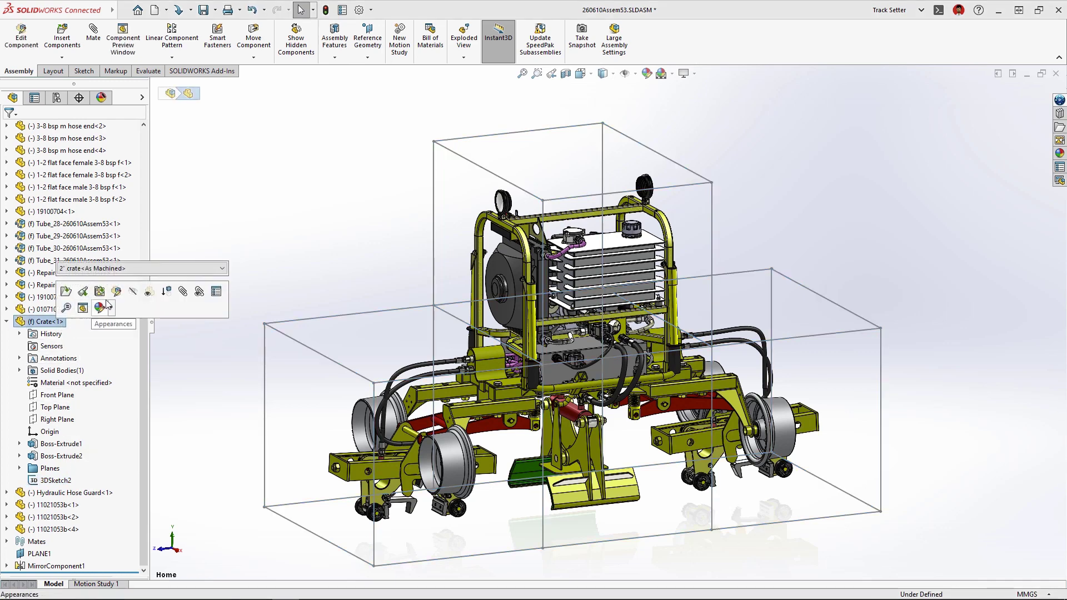
pyautogui.click(115, 297)
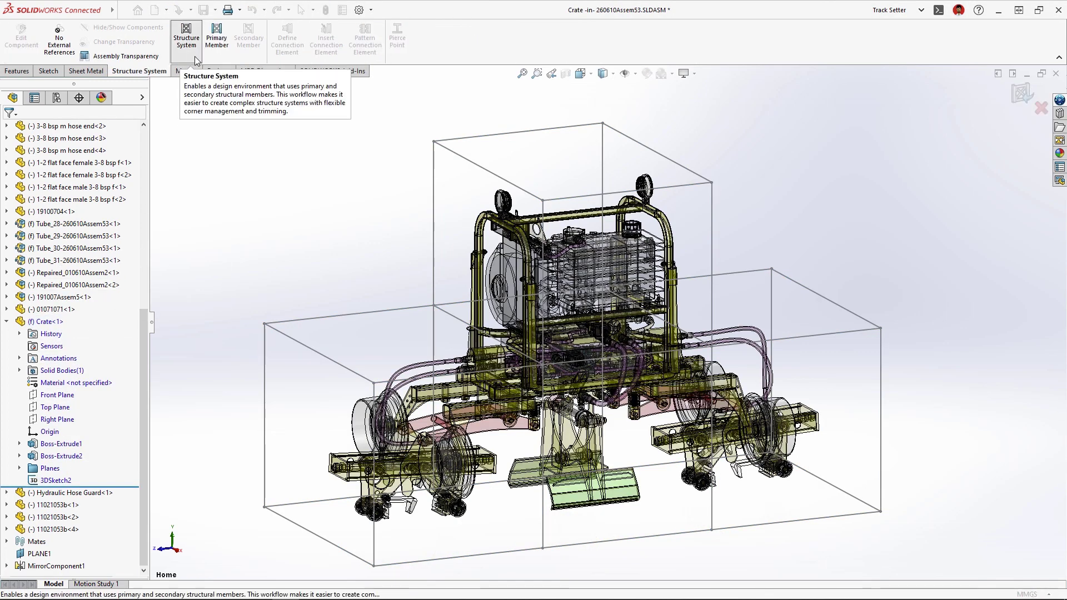
pyautogui.click(220, 56)
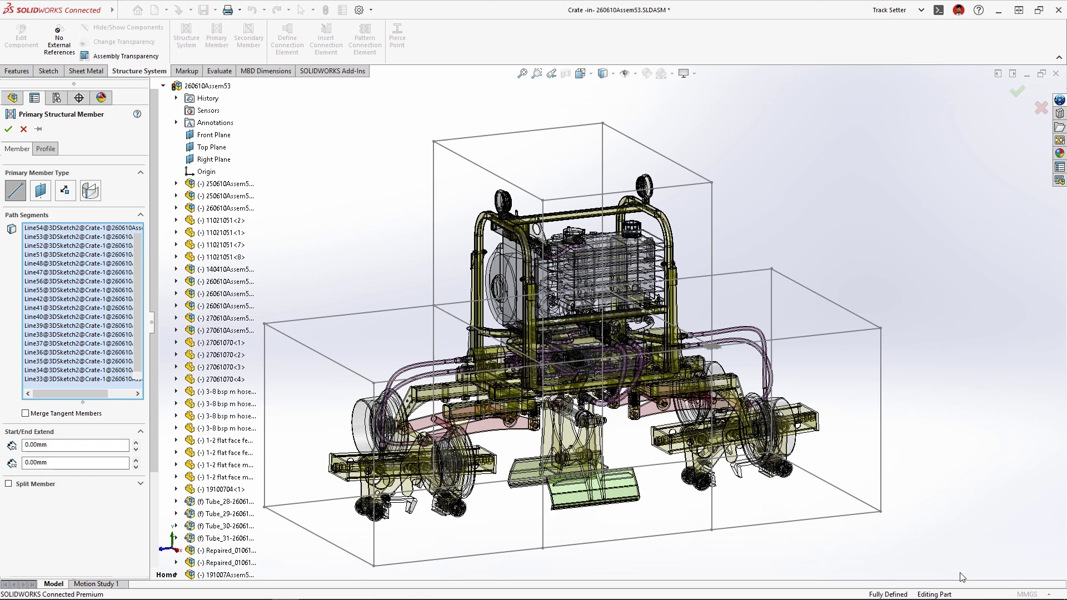
pyautogui.press('Return')
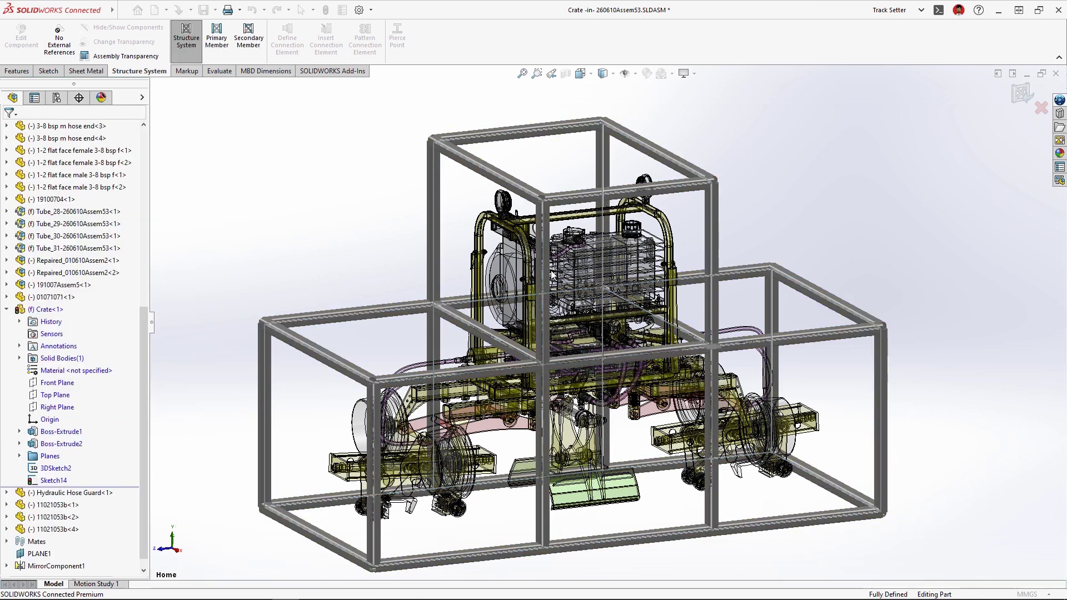
# Step: Add secondary cross members between the upright member pairs and inspect a frame corner
pyautogui.click(249, 38)
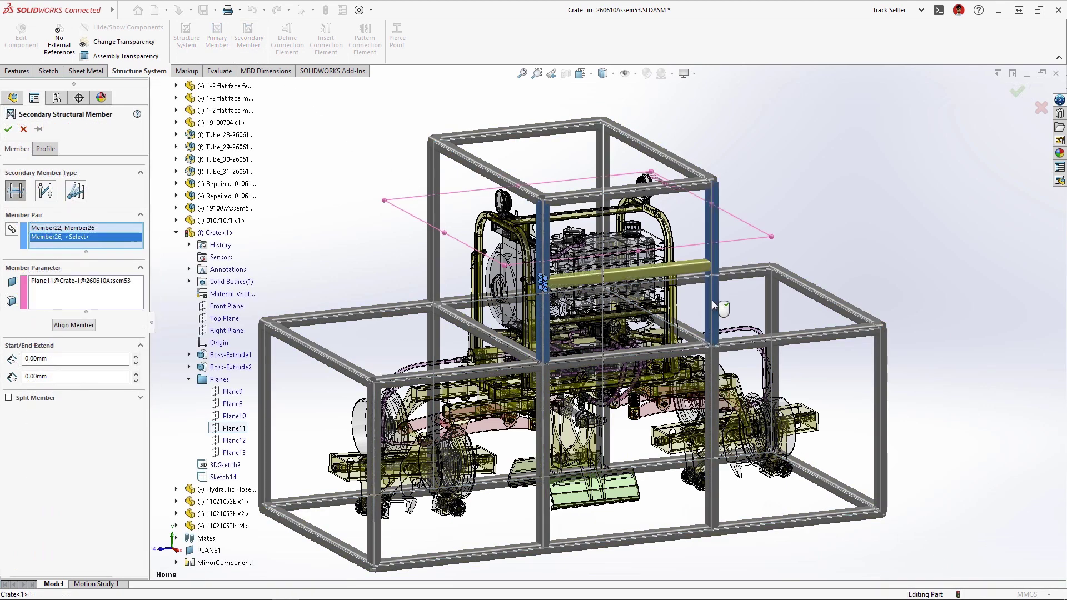
pyautogui.click(602, 159)
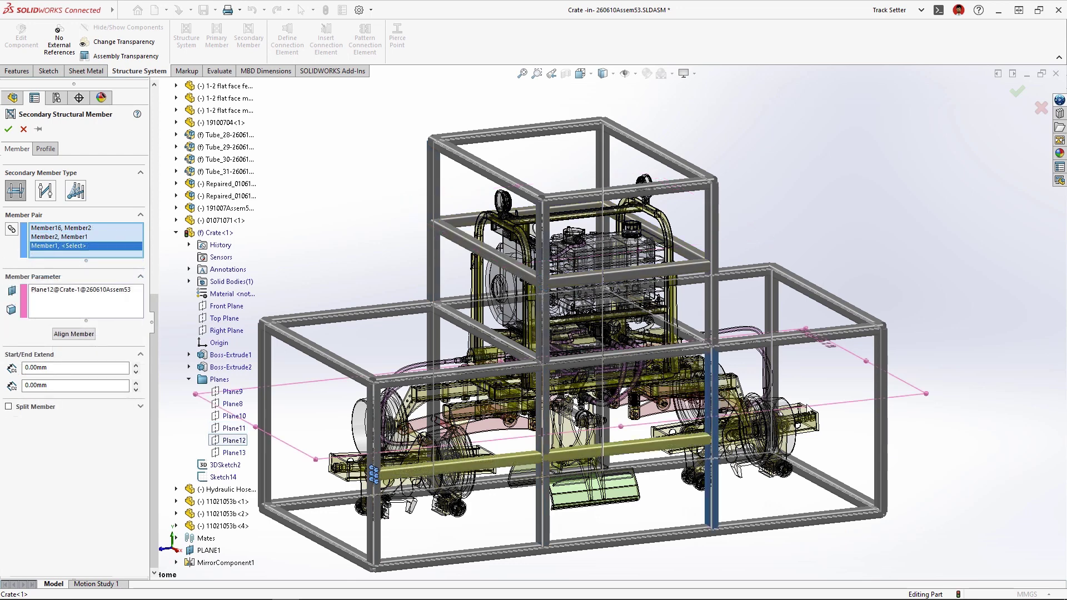
pyautogui.press('Return')
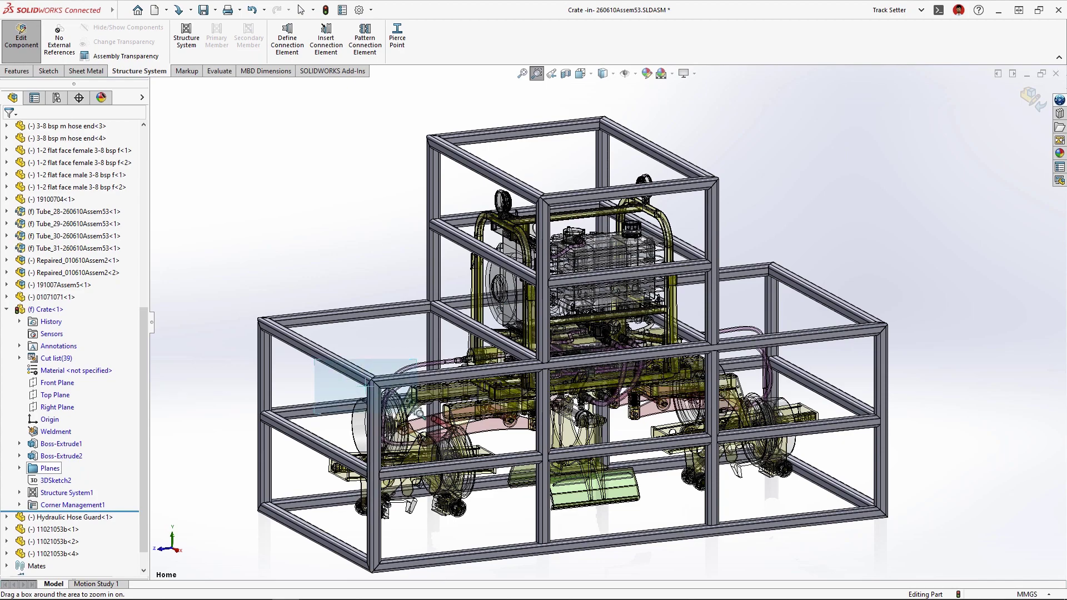
pyautogui.moveTo(314, 362); pyautogui.dragTo(430, 416)
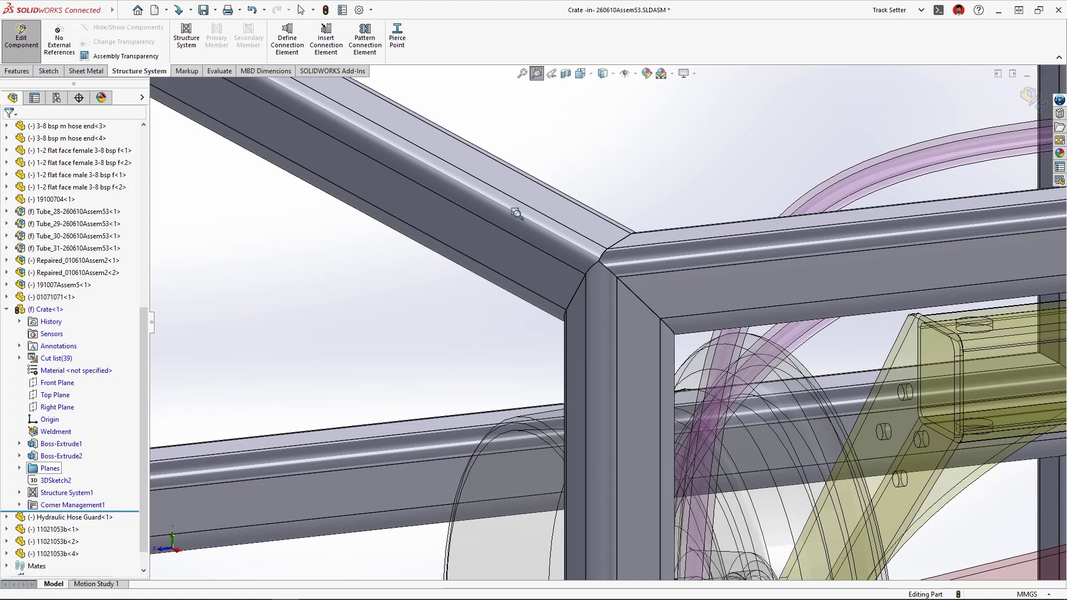
# Step: Edit Corner Management and group the front frame corner with its similar corners
pyautogui.click(537, 74)
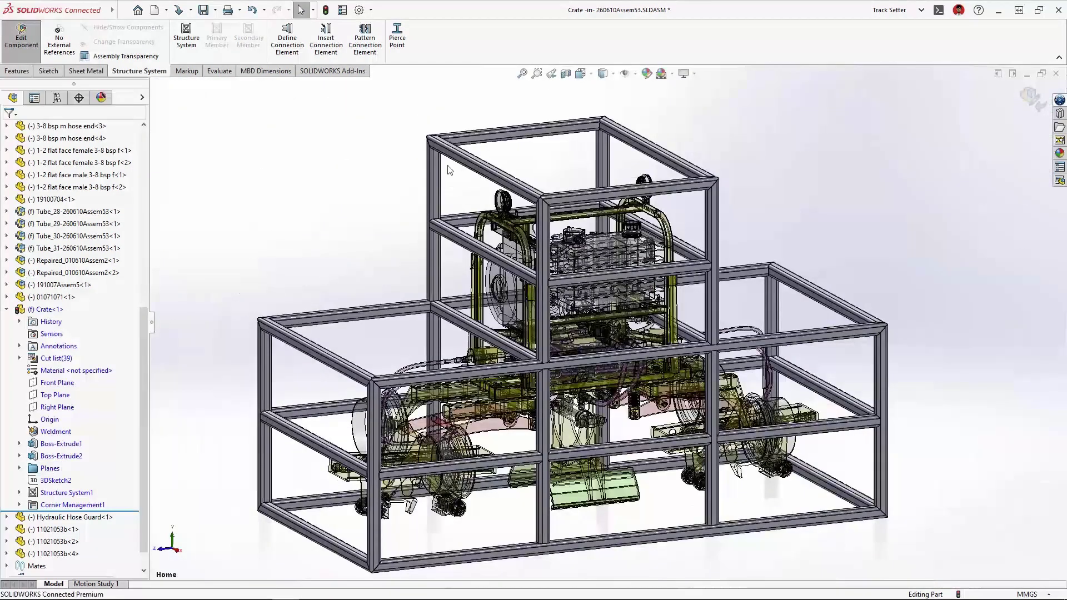
pyautogui.rightClick(48, 504)
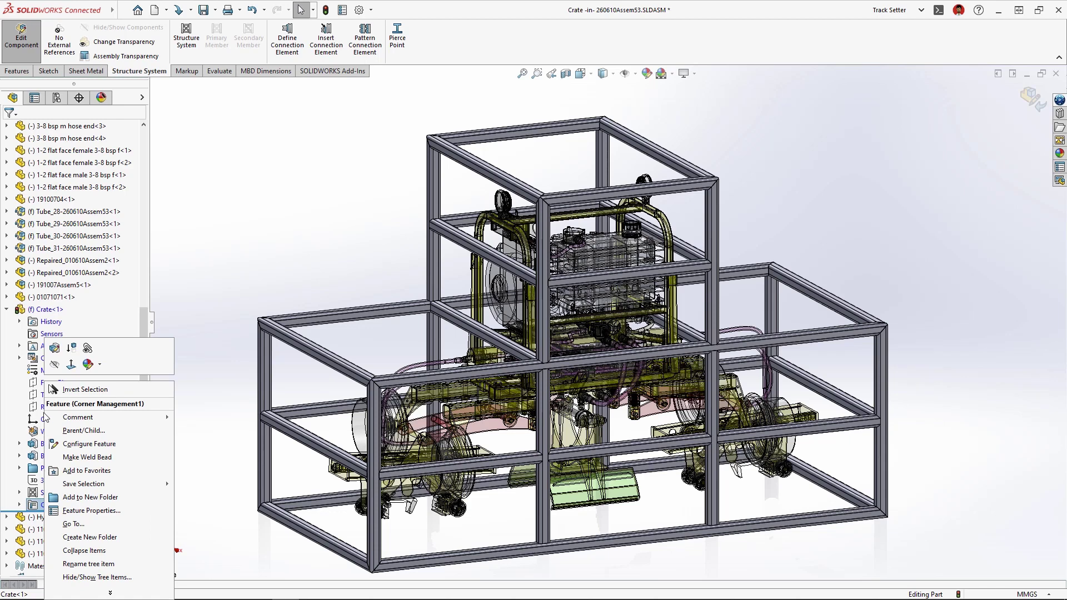
pyautogui.click(53, 351)
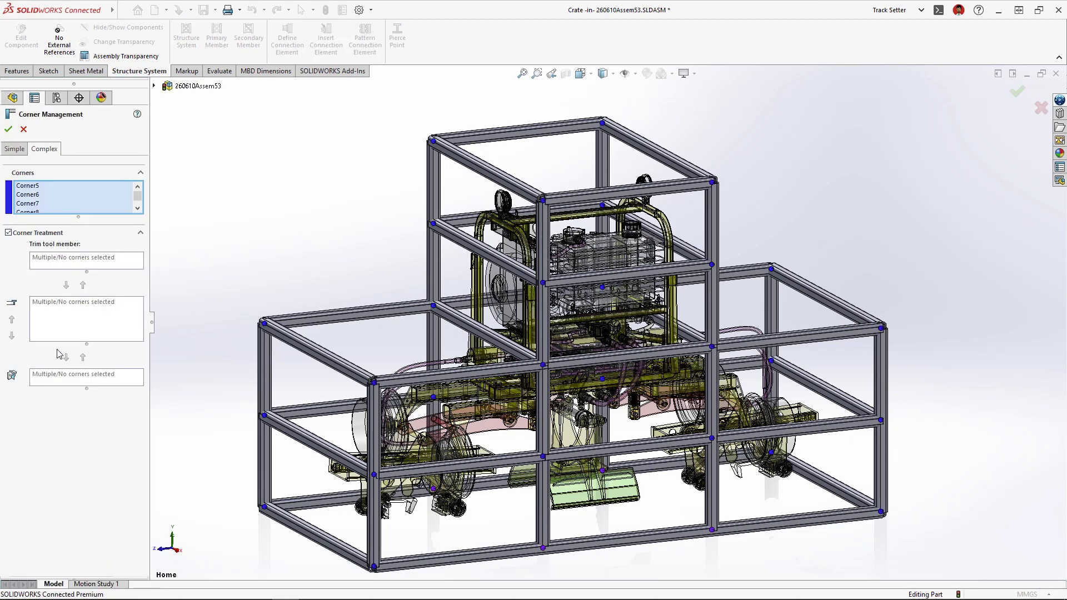
pyautogui.click(372, 383)
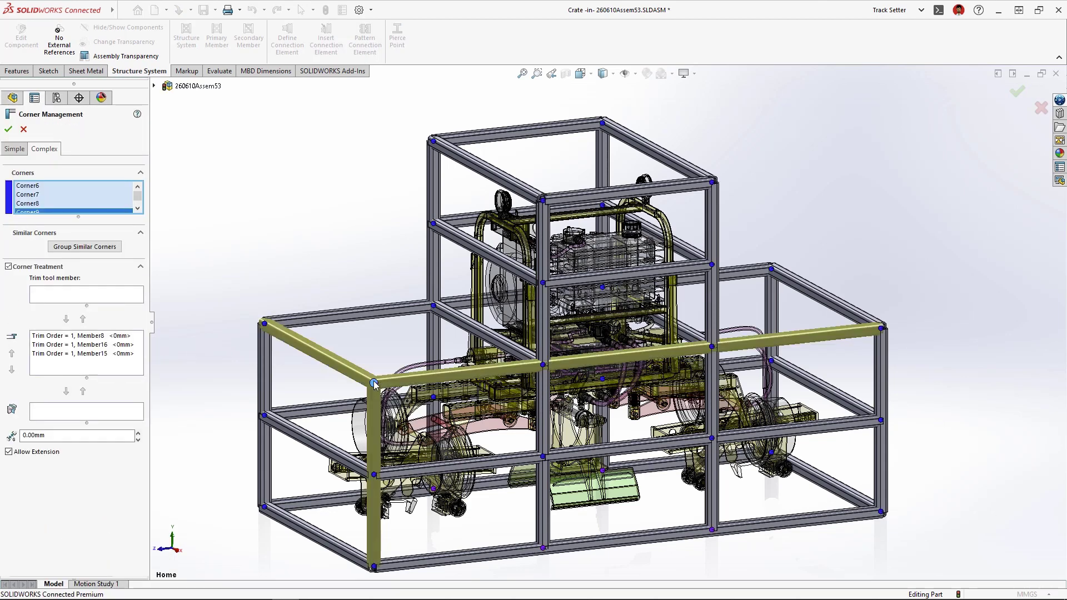
pyautogui.click(102, 249)
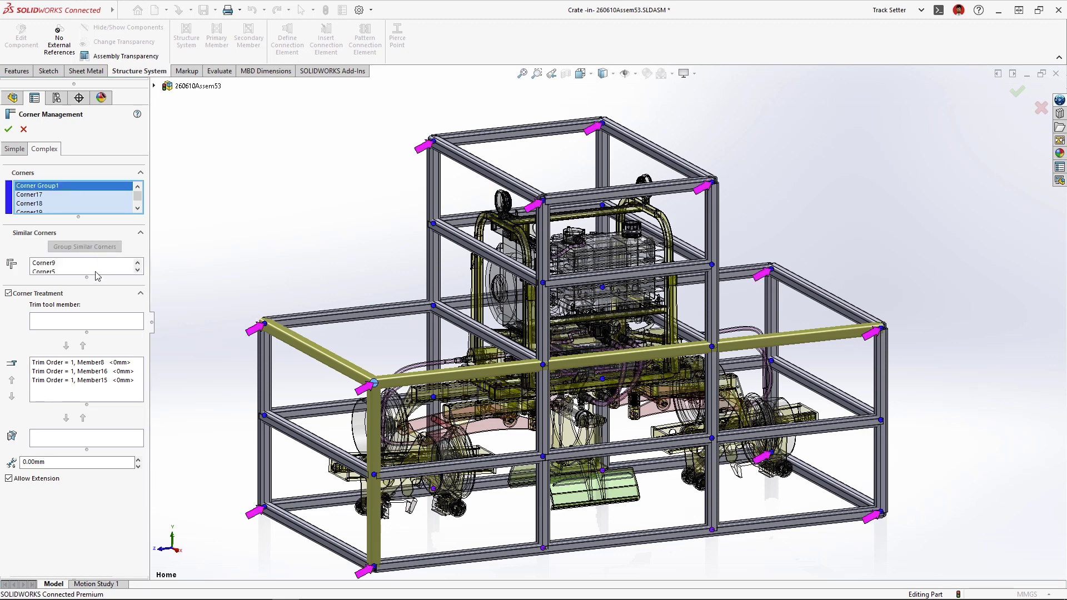
pyautogui.moveTo(86, 278); pyautogui.dragTo(87, 380)
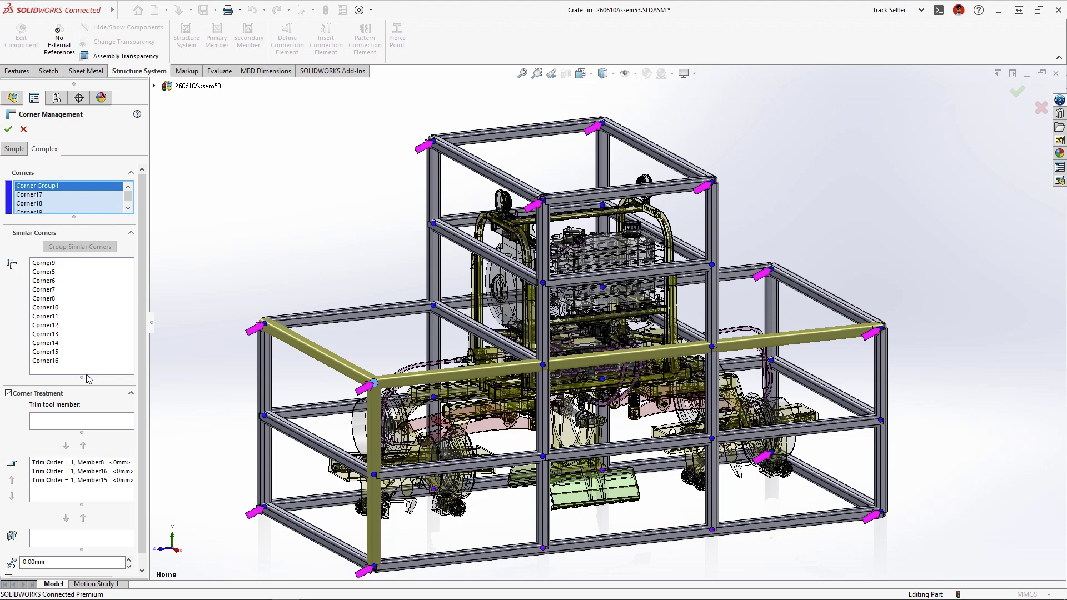
pyautogui.rightClick(52, 266)
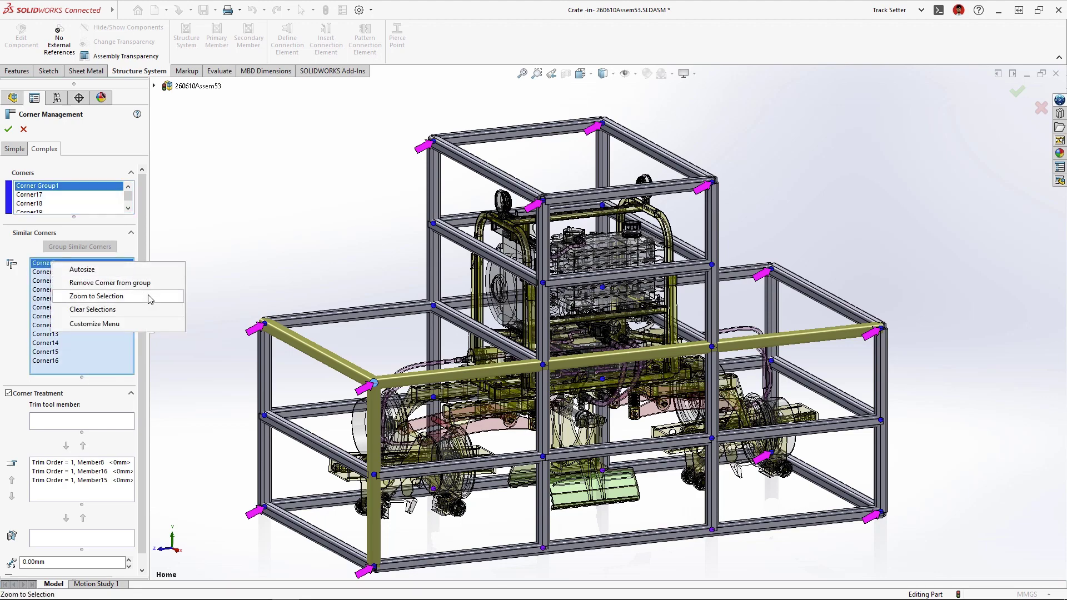
pyautogui.click(96, 296)
# Step: Make Member16 the trim tool for the grouped corners and confirm the treatment
pyautogui.click(86, 473)
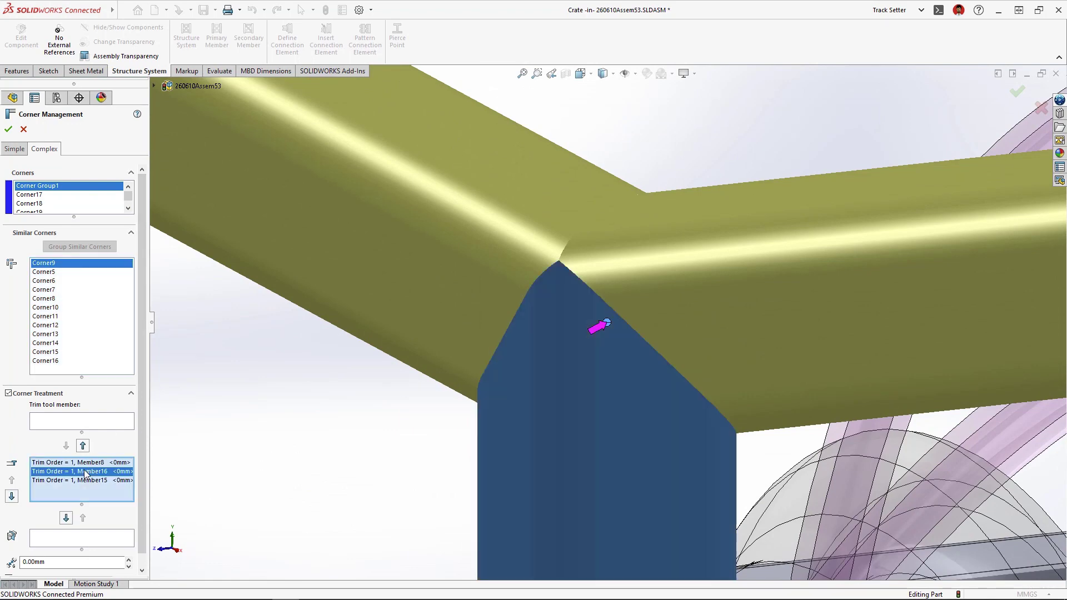
pyautogui.click(66, 517)
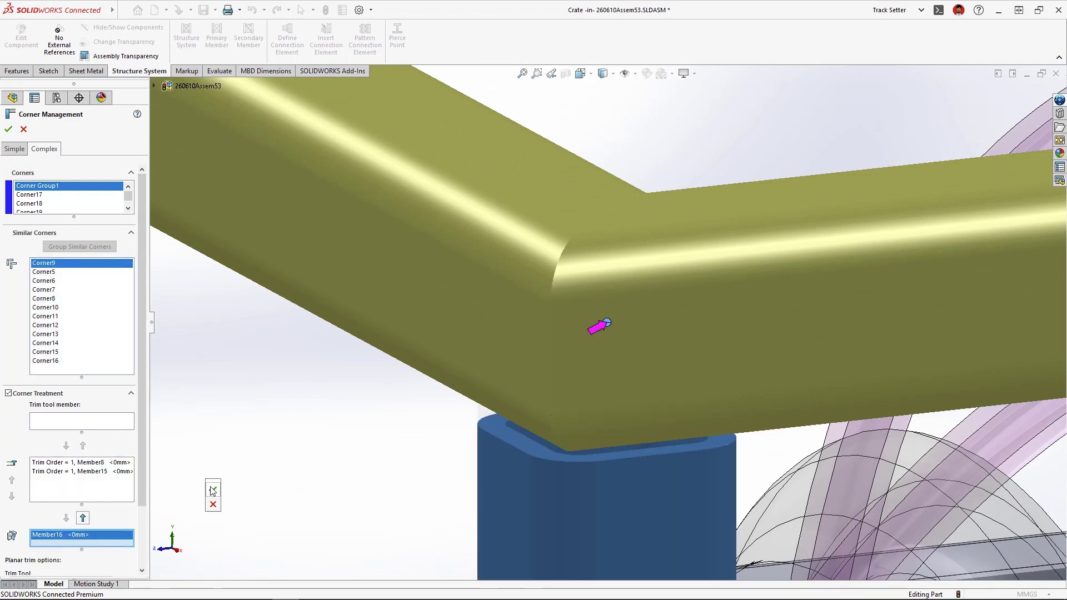
pyautogui.press('Return')
pyautogui.click(551, 73)
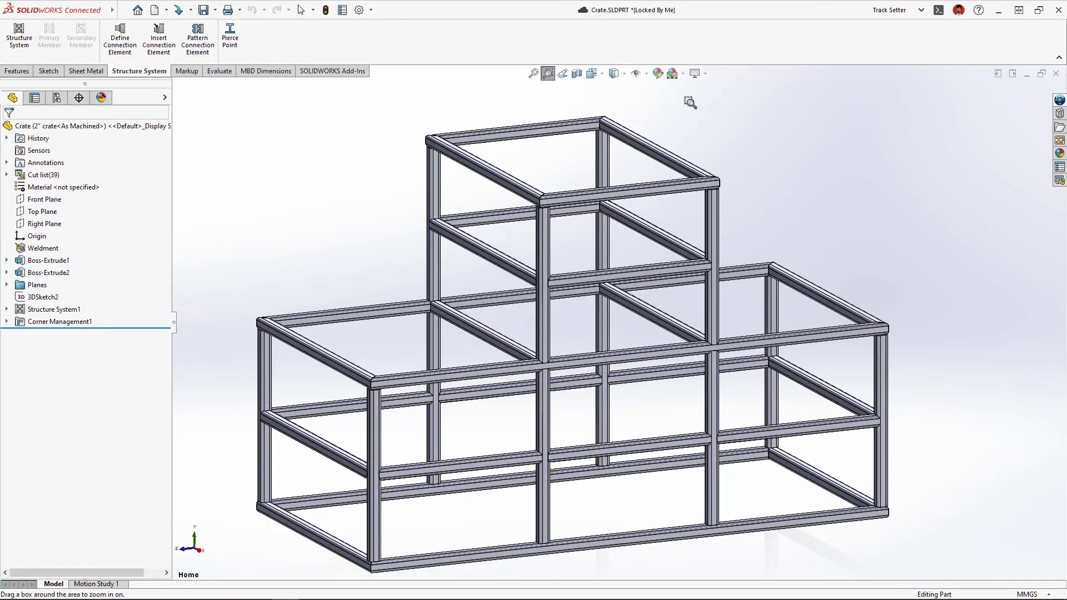
# Step: Insert a size 85 Gusset Plate connection element between two beams at a top corner
pyautogui.moveTo(692, 100); pyautogui.dragTo(524, 142)
pyautogui.click(158, 41)
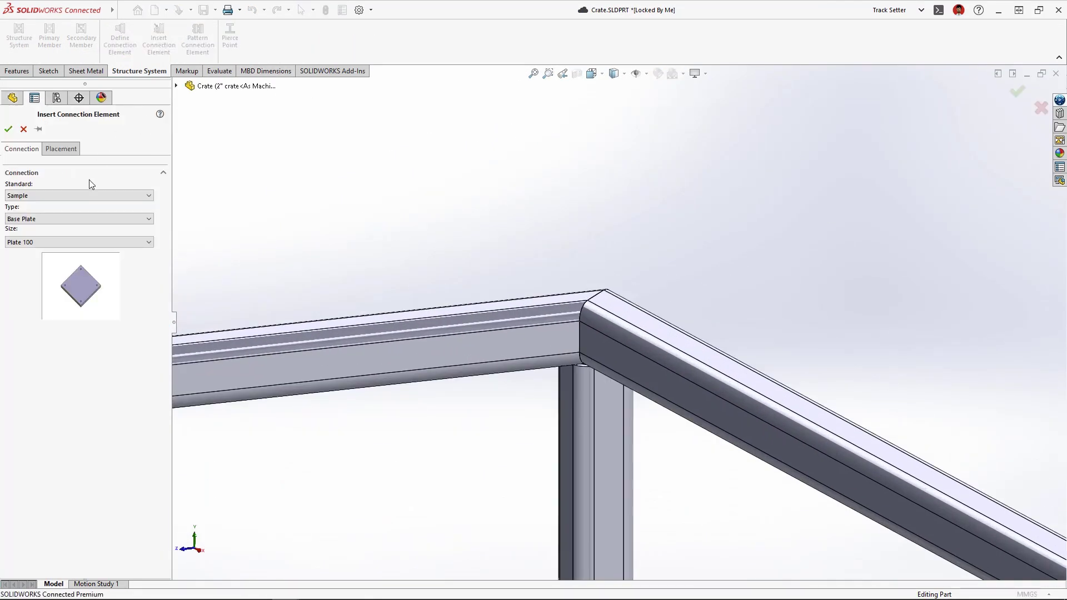
pyautogui.click(79, 218)
pyautogui.click(72, 250)
pyautogui.click(75, 242)
pyautogui.click(65, 267)
pyautogui.click(61, 149)
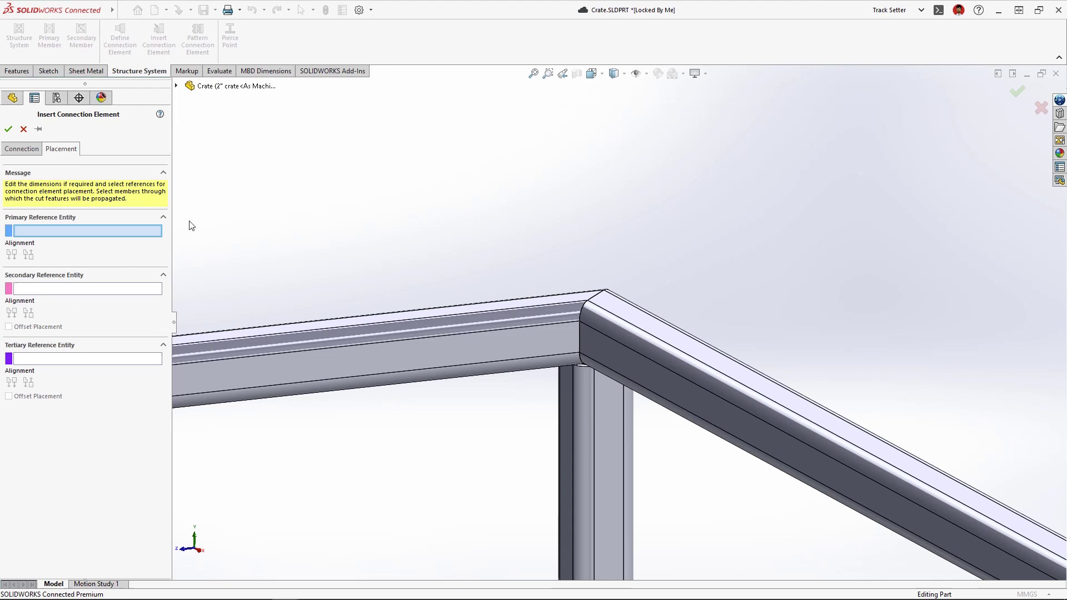
pyautogui.click(505, 339)
pyautogui.click(643, 382)
pyautogui.press('Return')
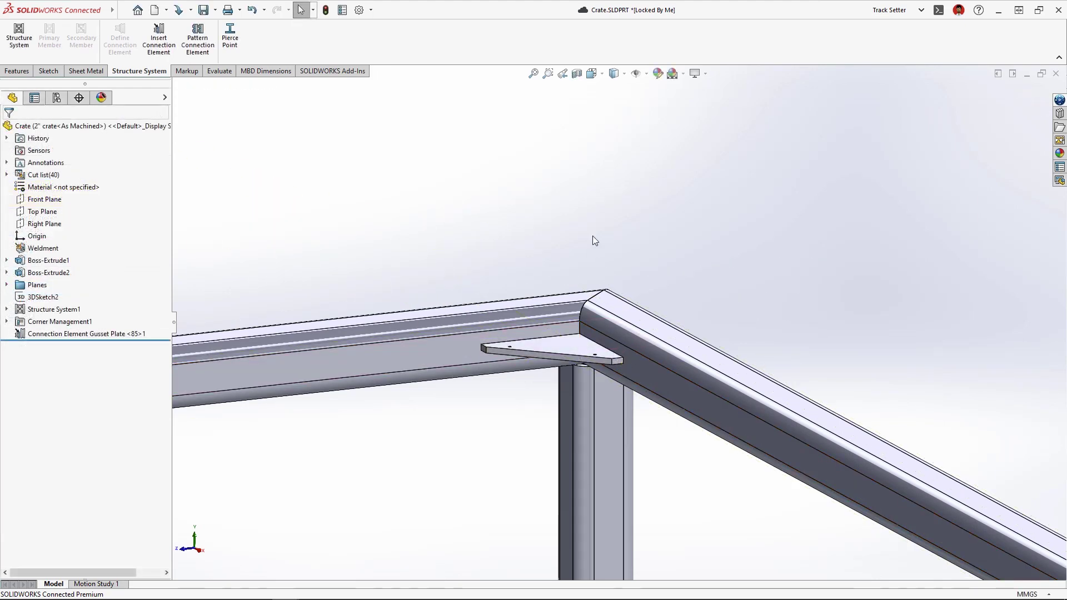
# Step: Pattern the gusset plate to all similar corners and orbit the crate to check them
pyautogui.click(563, 73)
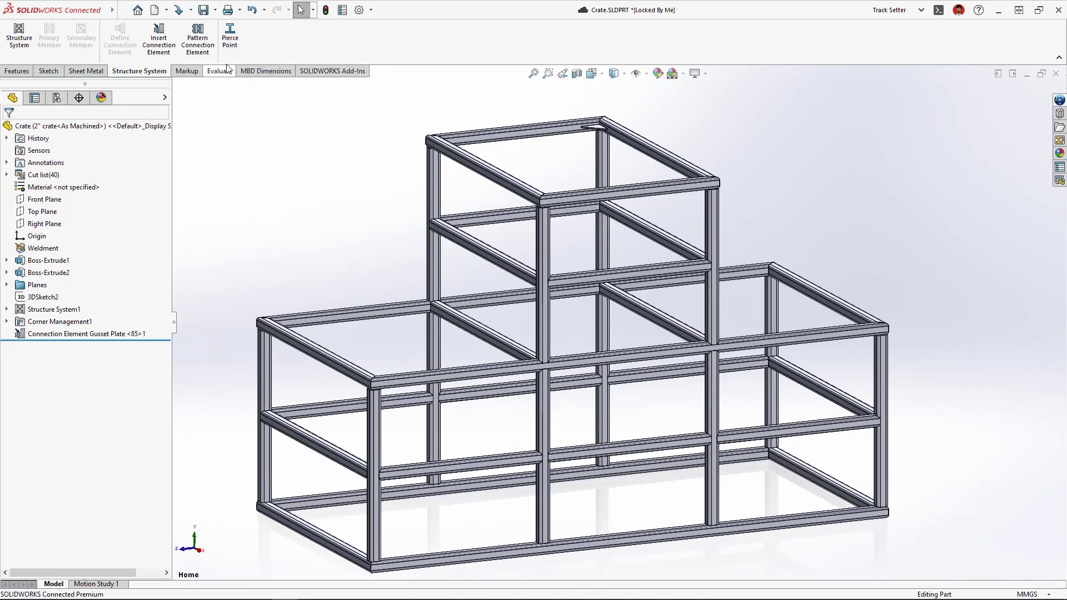
pyautogui.click(197, 42)
pyautogui.click(597, 129)
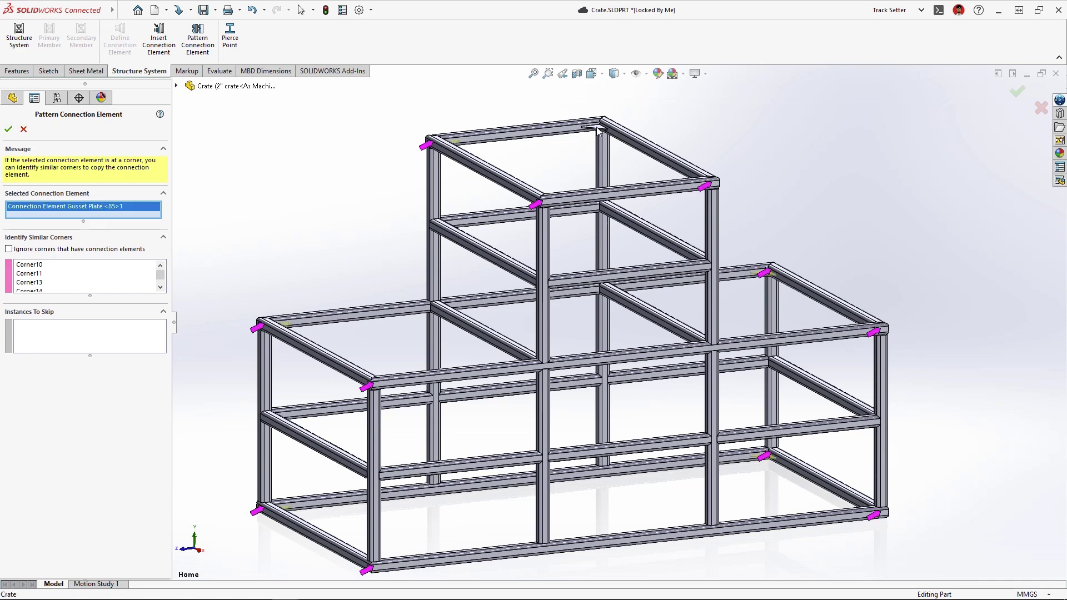
pyautogui.rightClick(597, 129)
pyautogui.moveTo(606, 139); pyautogui.dragTo(595, 203, button='middle')
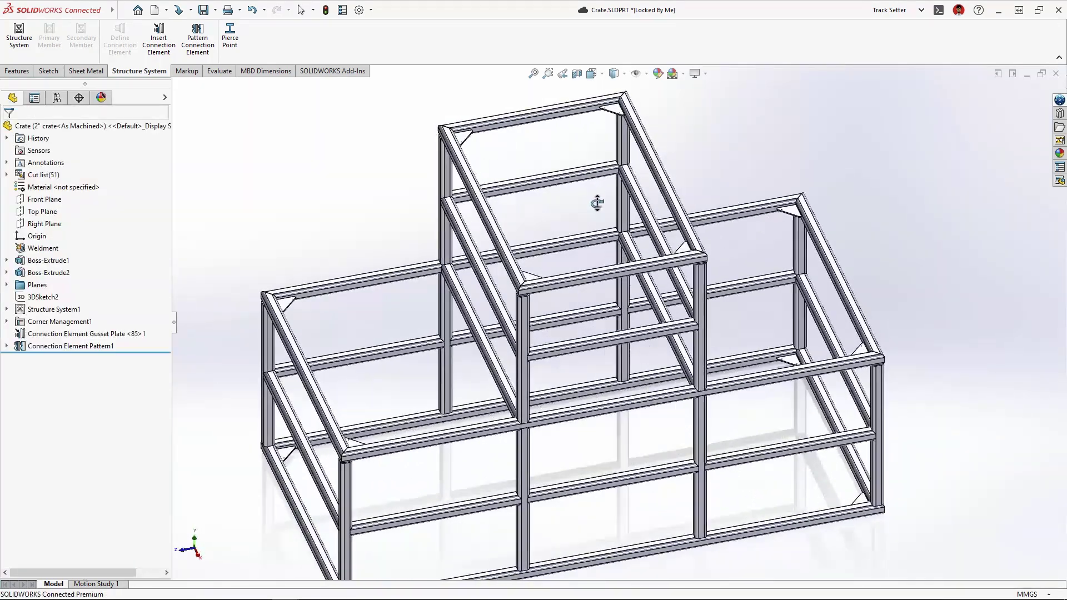
pyautogui.click(563, 74)
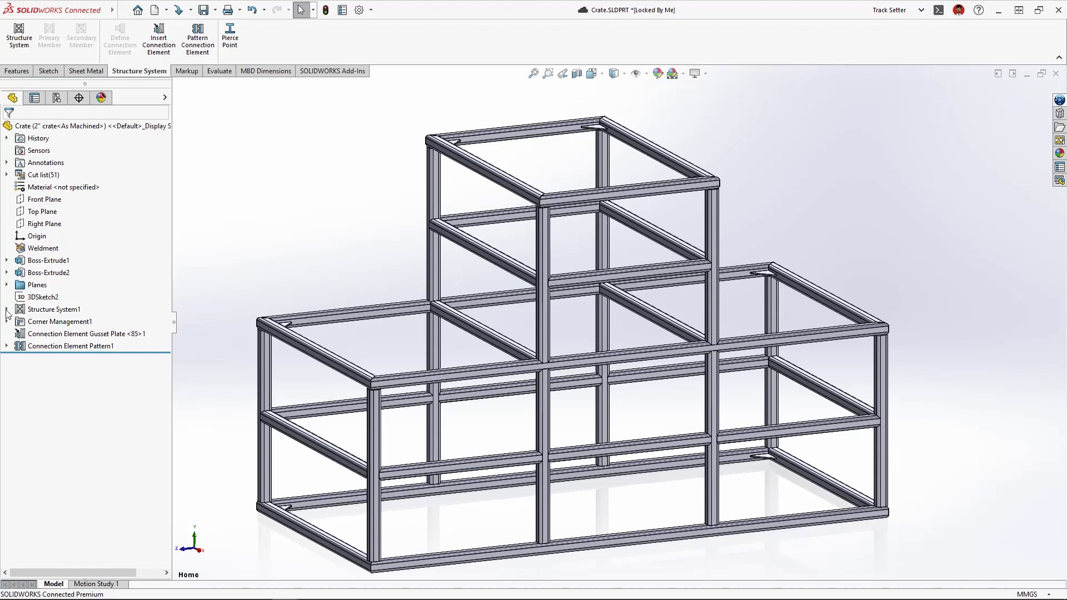
# Step: Change Structure System1's member profile to 3 x 3 x 0.25 tube for the 3" crate configuration
pyautogui.click(7, 309)
pyautogui.rightClick(55, 333)
pyautogui.click(63, 304)
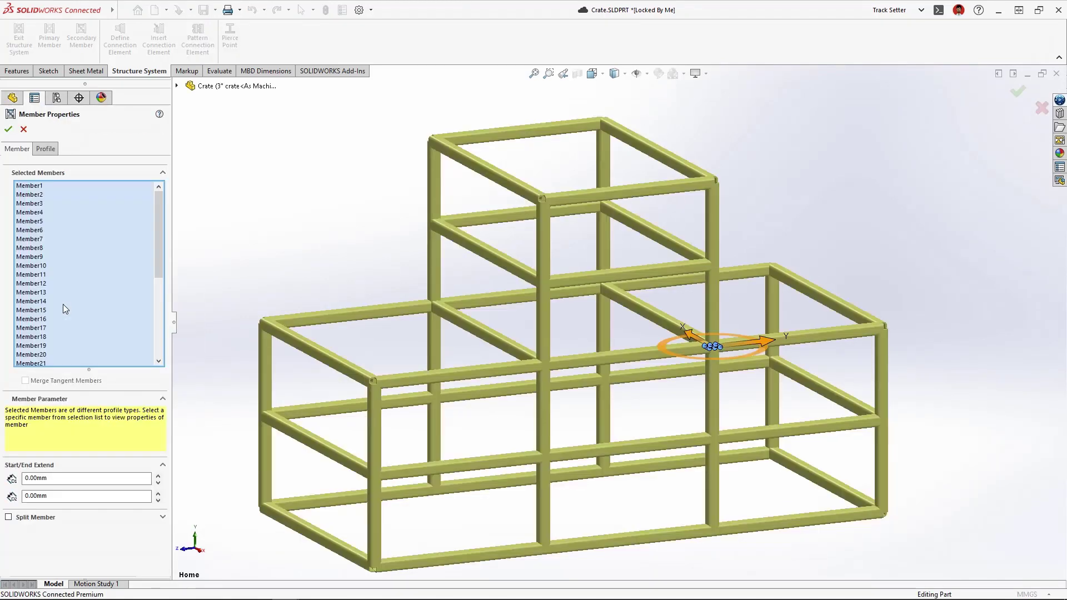
pyautogui.click(45, 149)
pyautogui.click(70, 251)
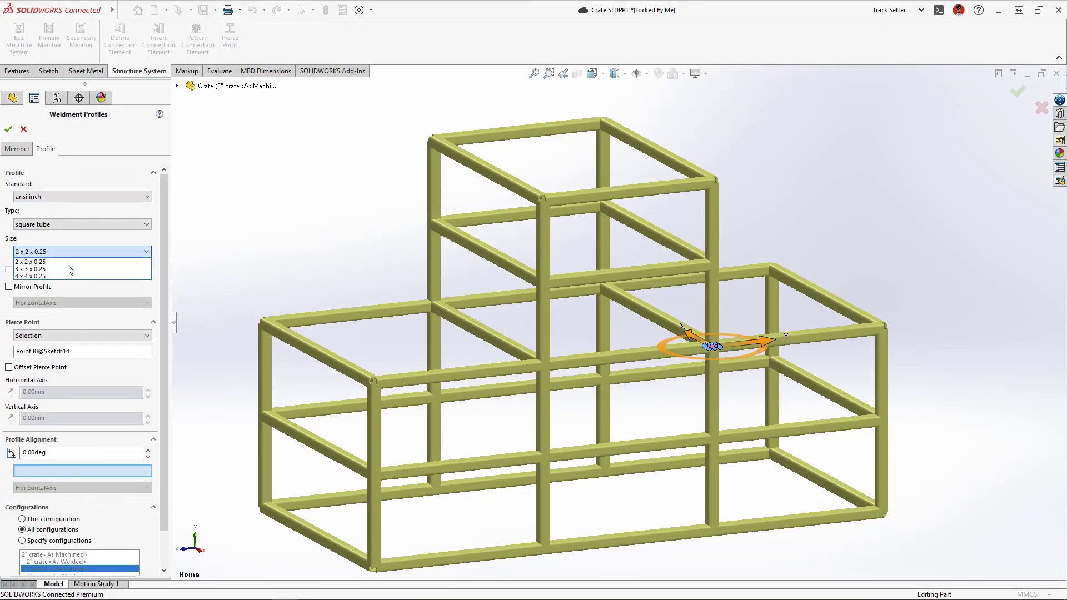
pyautogui.scroll(-2, 161, 273)
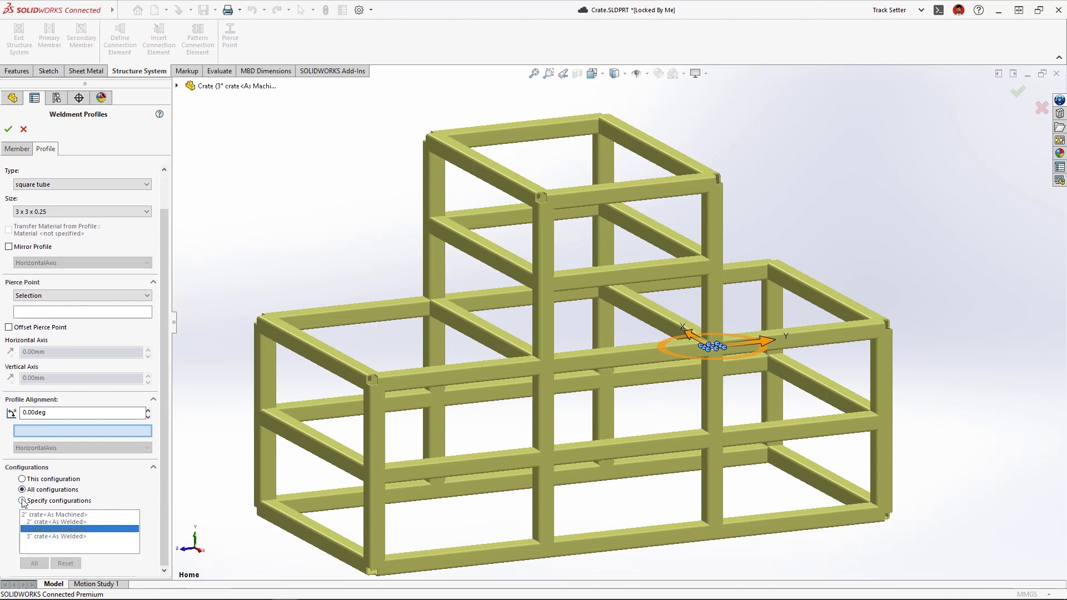
pyautogui.click(23, 500)
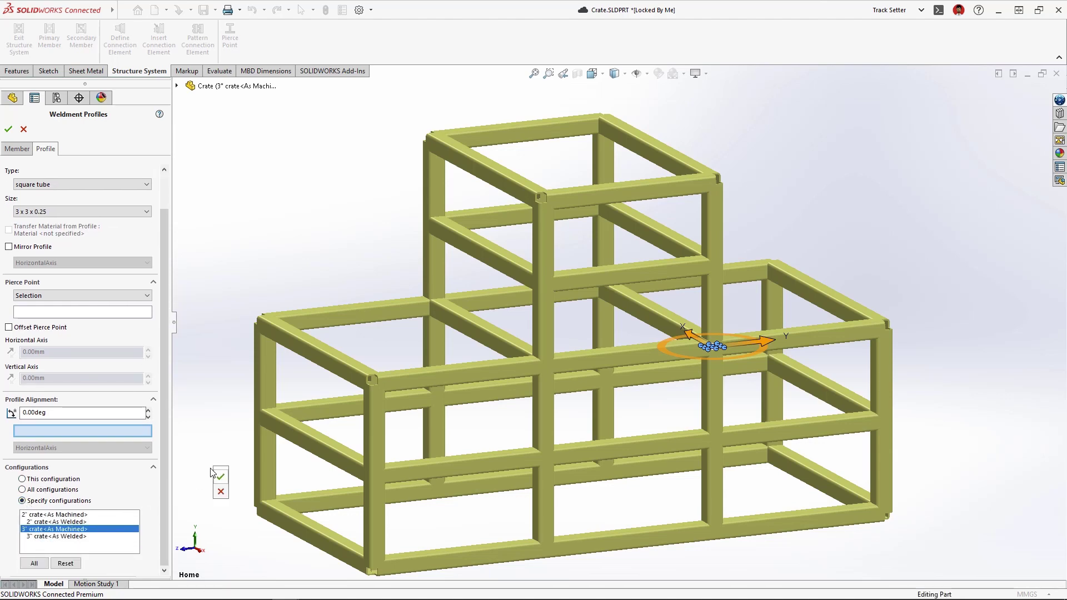
pyautogui.press('Return')
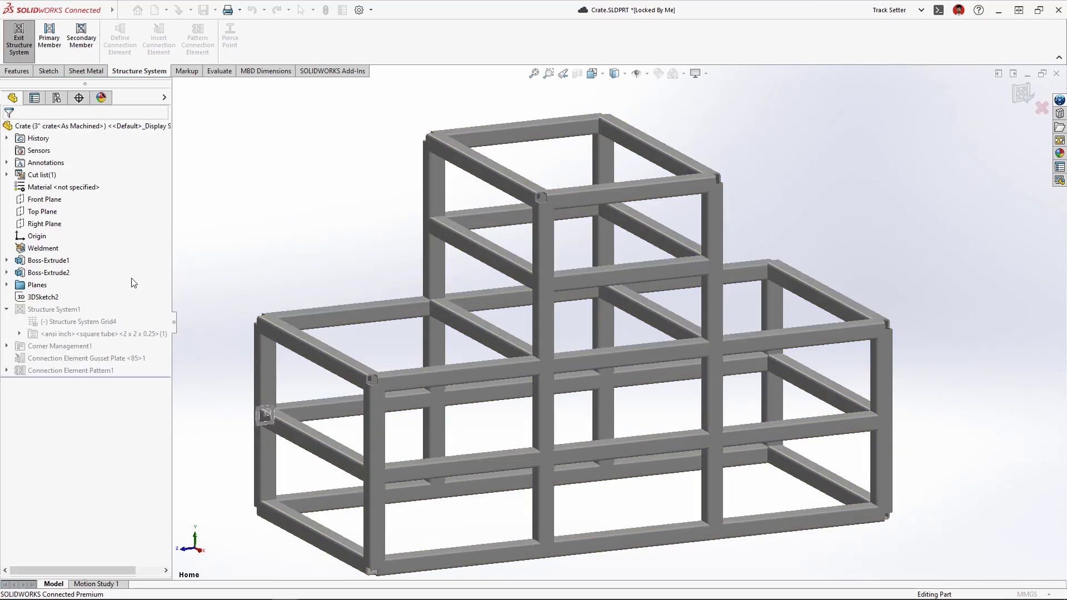
# Step: Exit the crate part and zoom to a similar corner listed in Corner Management1
pyautogui.click(26, 52)
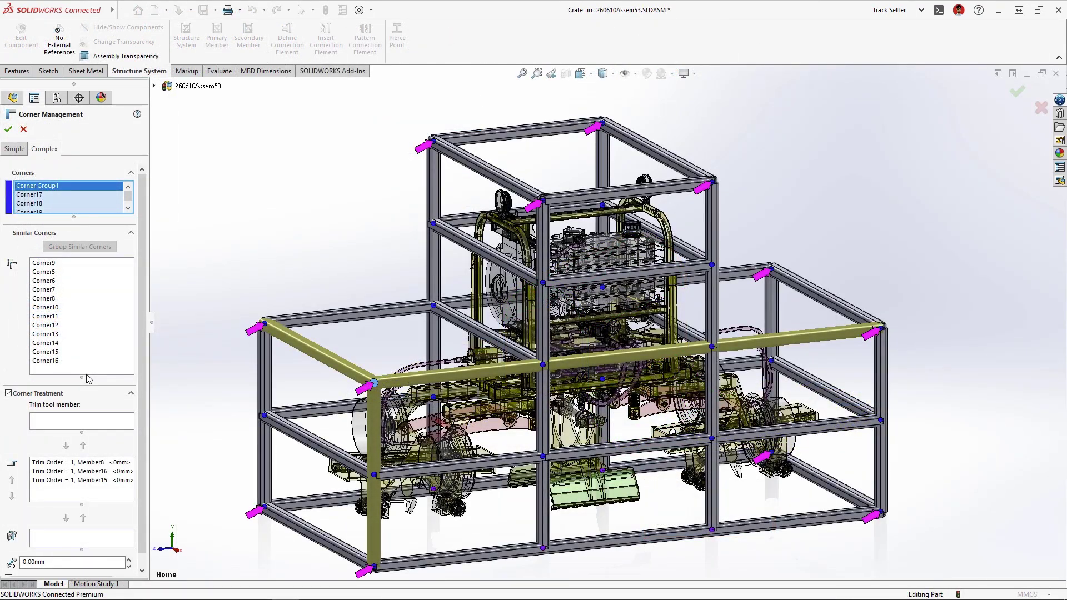
pyautogui.rightClick(52, 263)
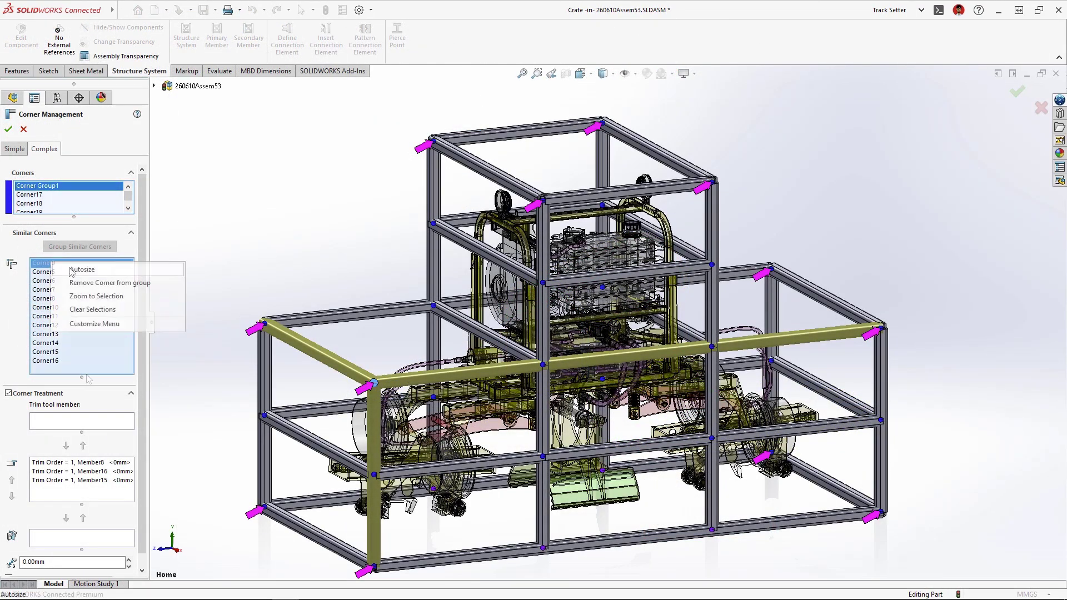
pyautogui.click(149, 299)
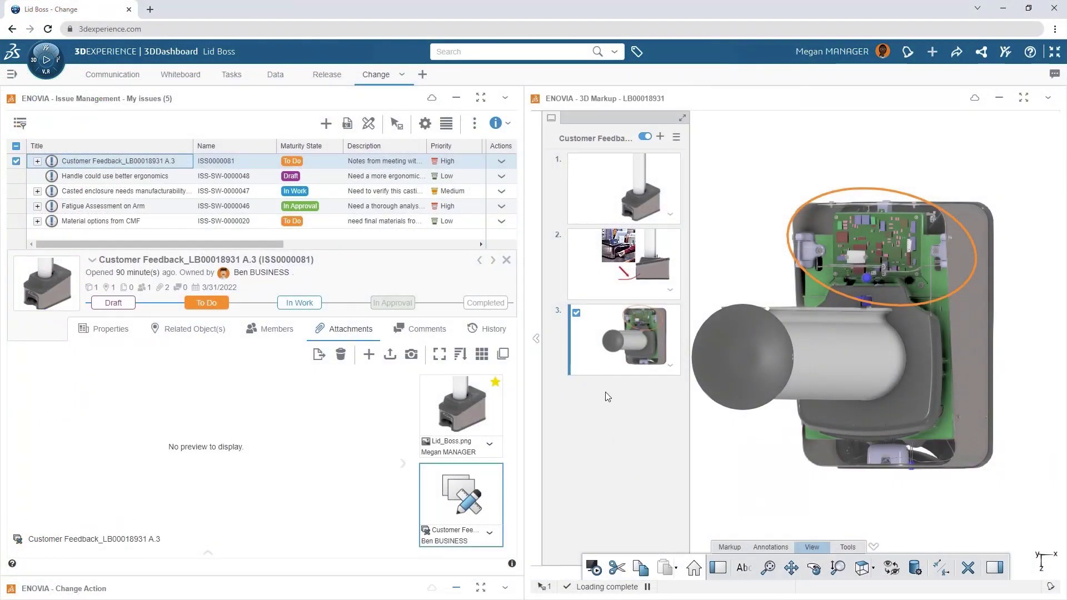
# Step: View markup 2, then begin a comment mentioning the owner about a change action
pyautogui.click(592, 288)
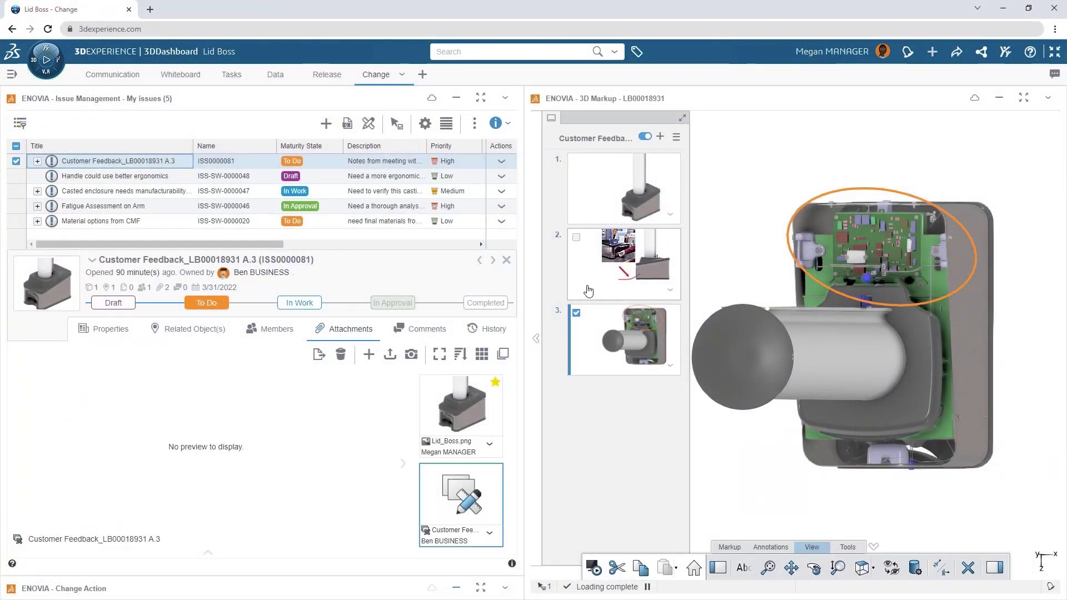
pyautogui.click(208, 330)
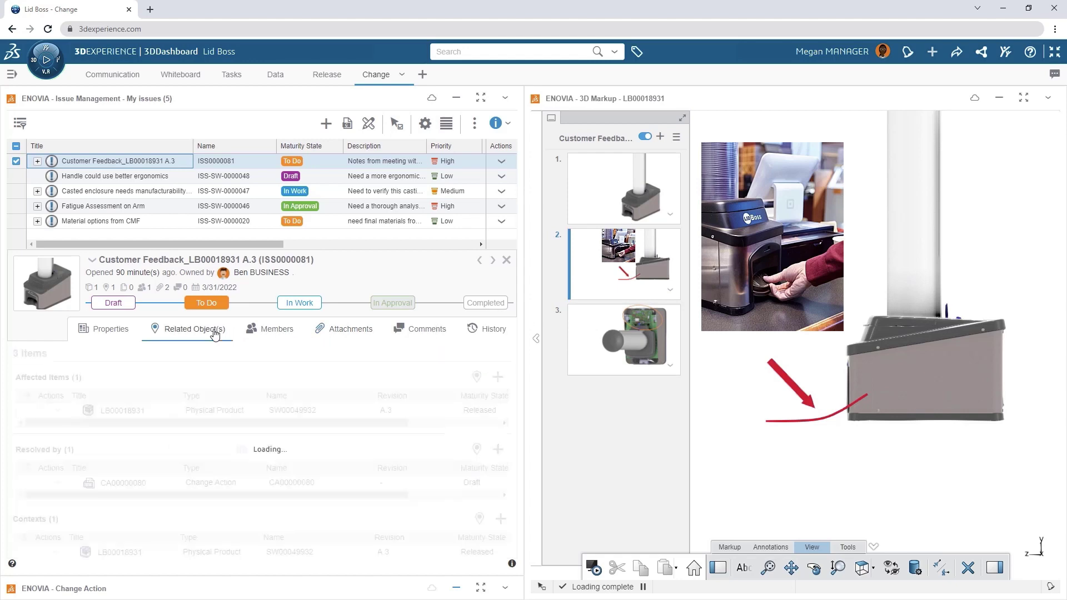
pyautogui.click(402, 334)
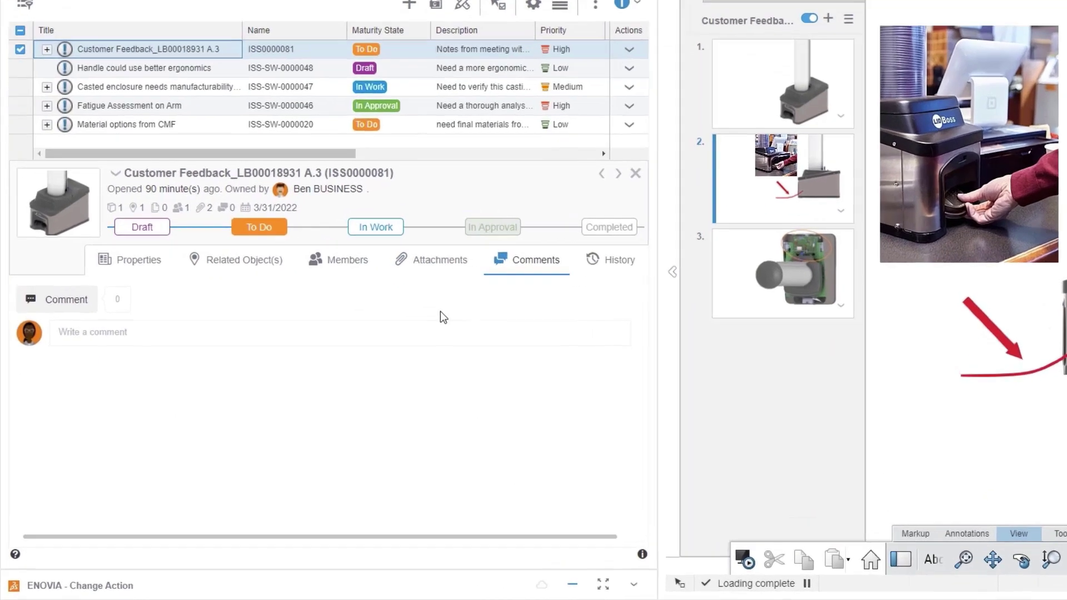
pyautogui.click(332, 385)
pyautogui.write('@ben')
pyautogui.click(200, 413)
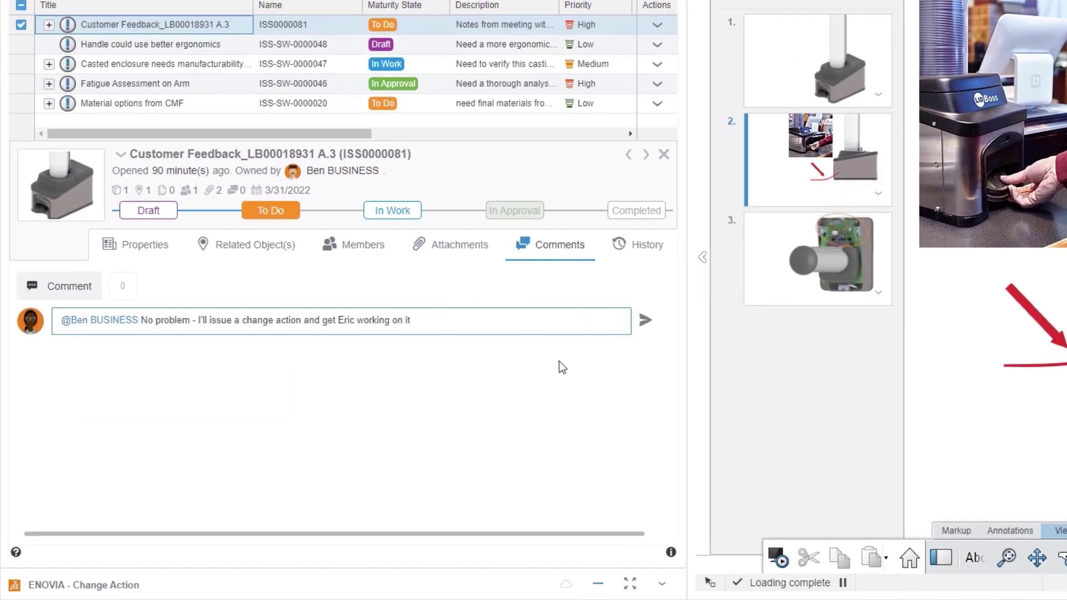